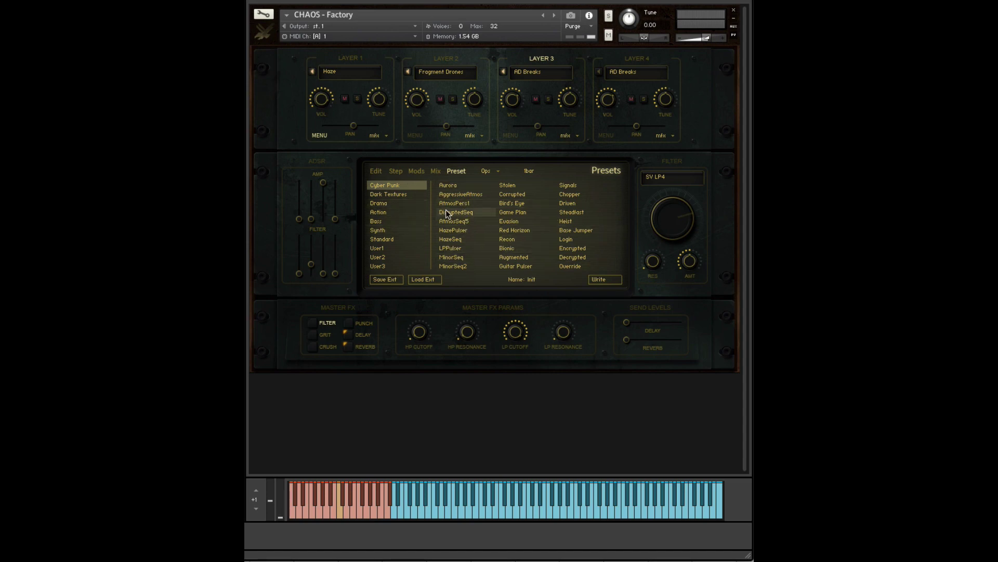
Step: Audition the No Escape preset from Dark Textures and the Chopper preset from Cyber Punk
click(381, 212)
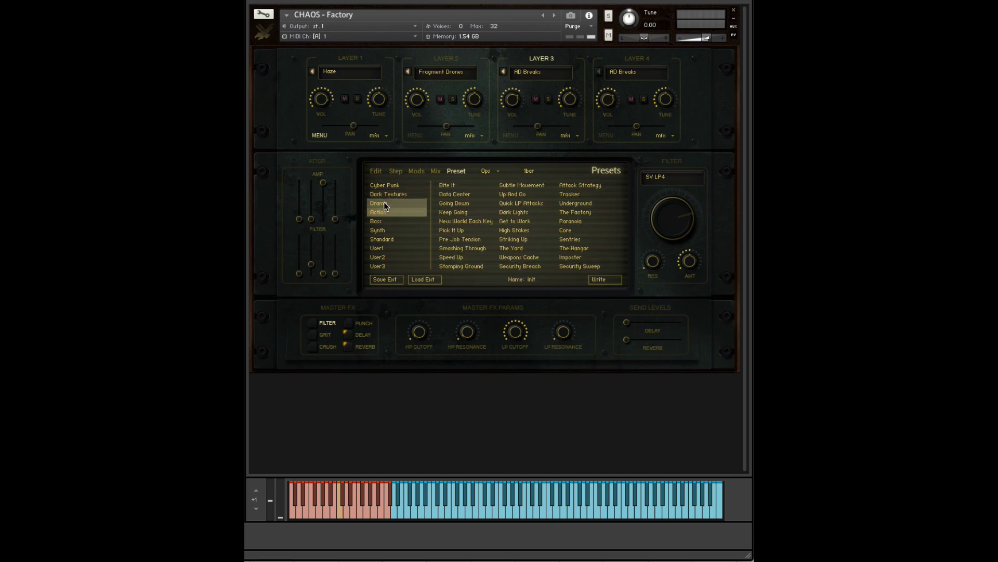
click(390, 194)
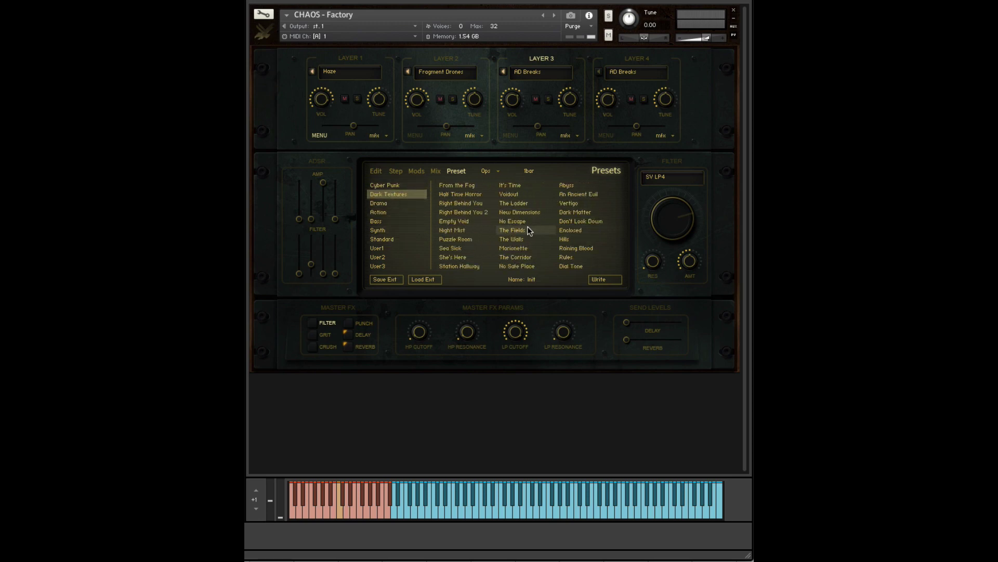
click(523, 223)
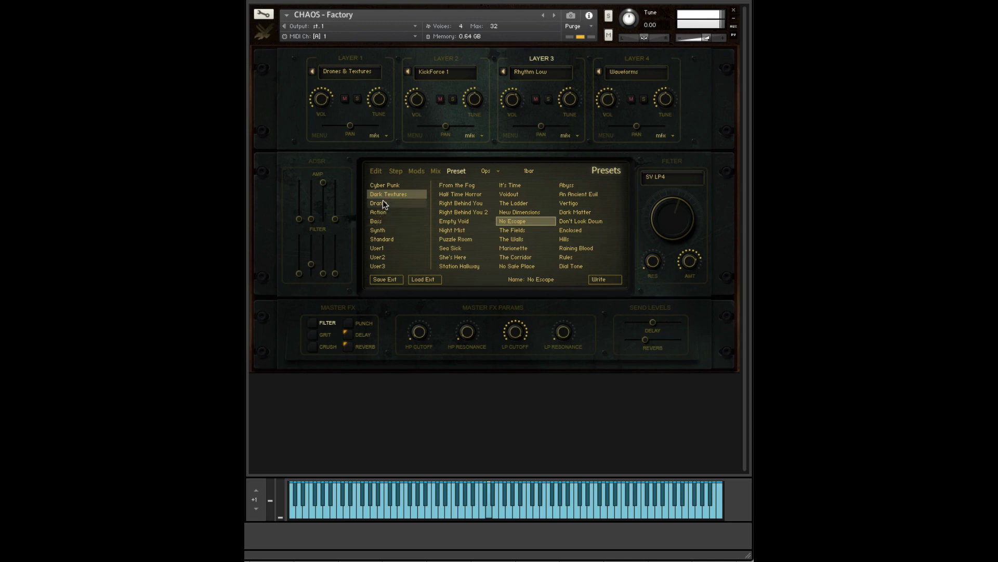
click(386, 185)
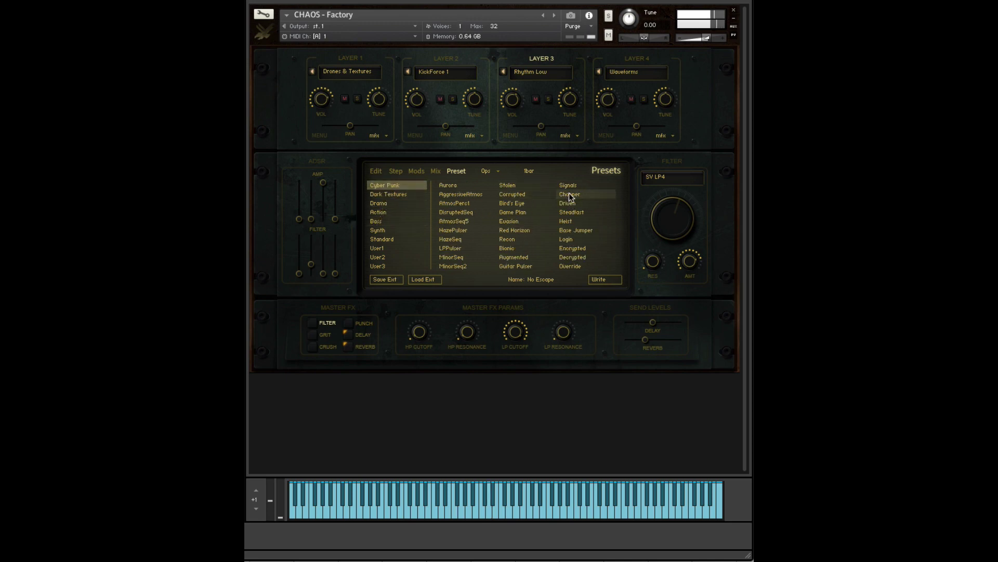
click(569, 193)
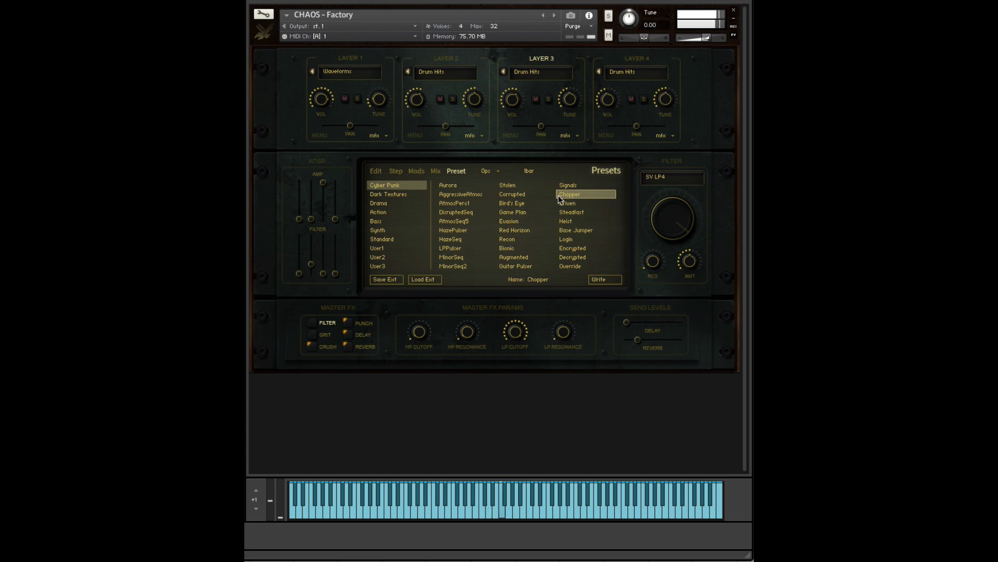
Step: Load the Get to Work preset from the Drama category and advance layer 1's sample by three
click(406, 202)
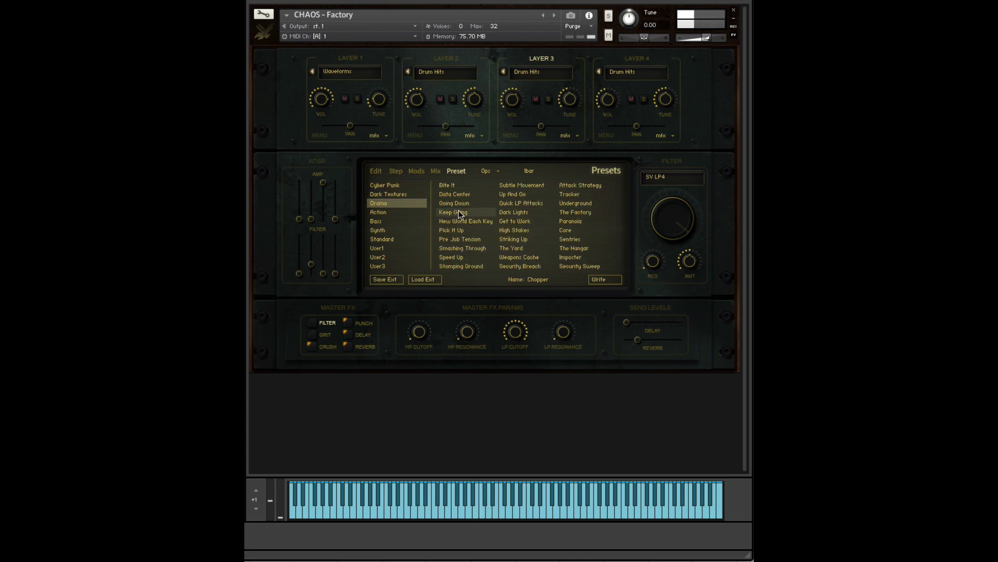
click(513, 225)
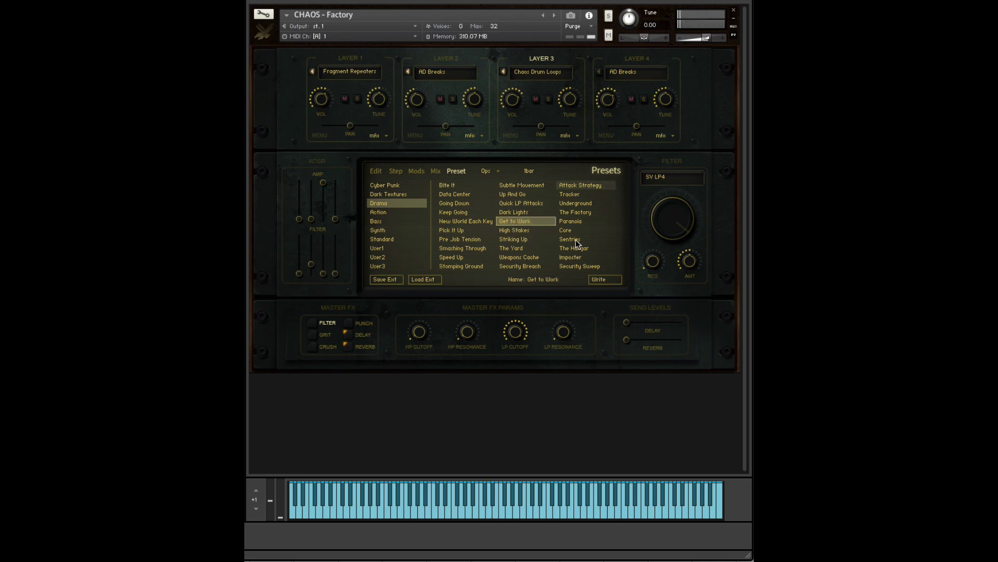
click(367, 52)
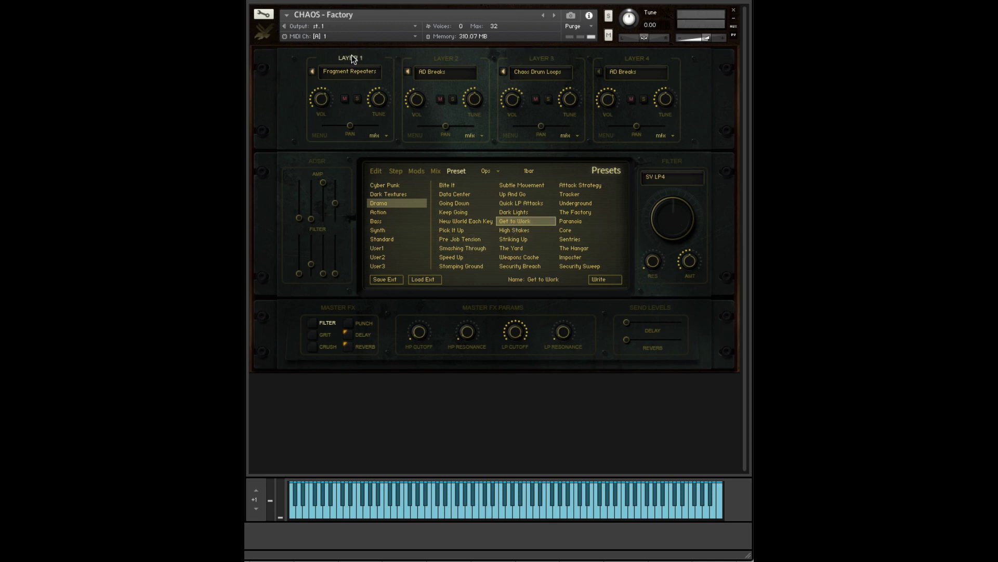
click(376, 170)
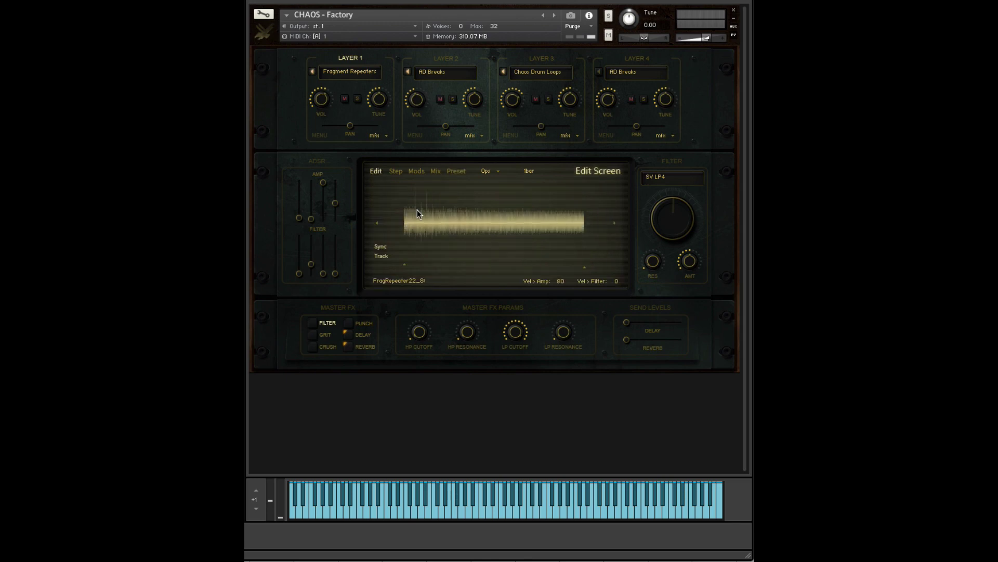
click(614, 222)
click(614, 222)
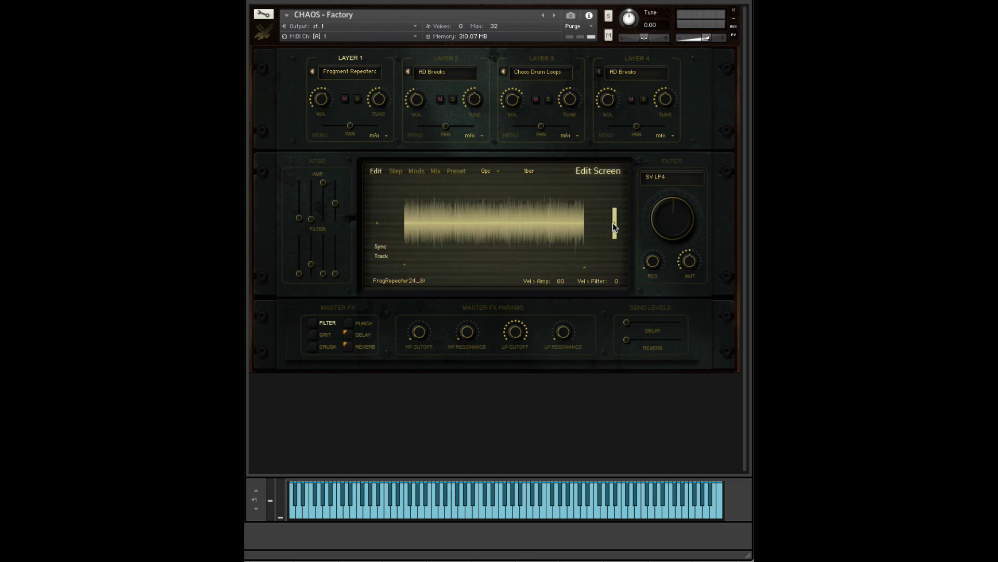
click(614, 223)
Step: Show layer 2's break waveform and move layer 3's drum loop forward to ChaosDrumLp13_90
click(455, 61)
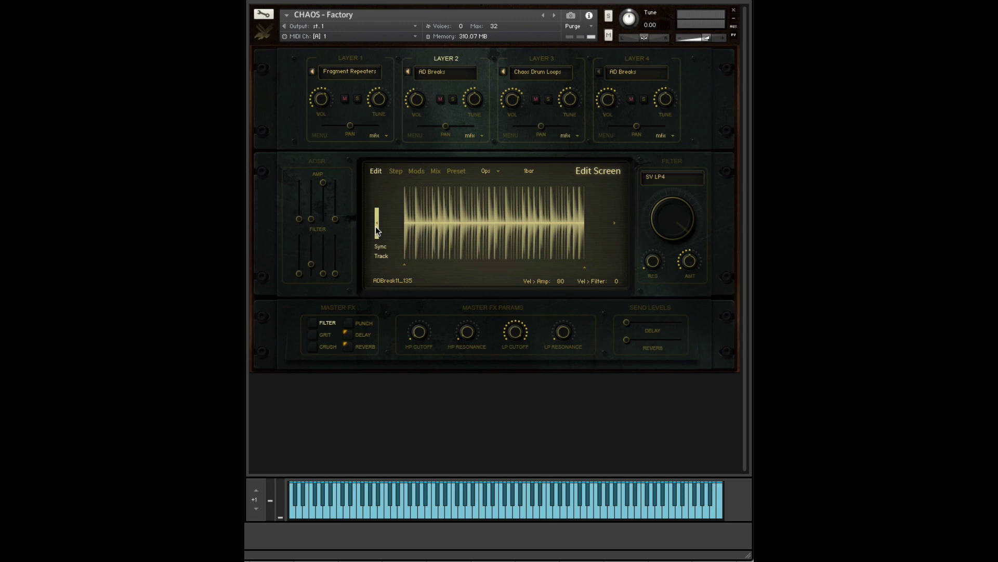
click(542, 59)
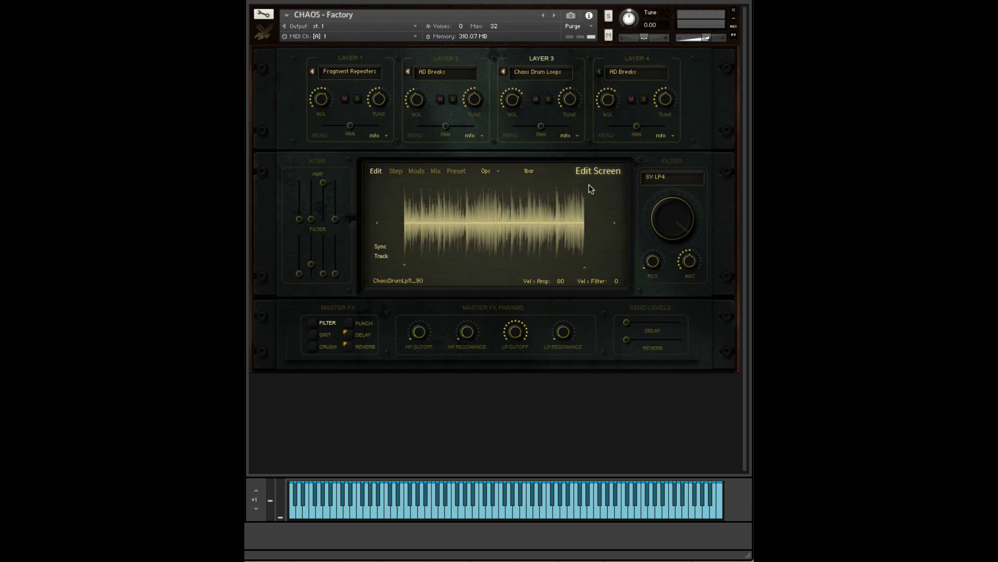
click(615, 223)
click(614, 222)
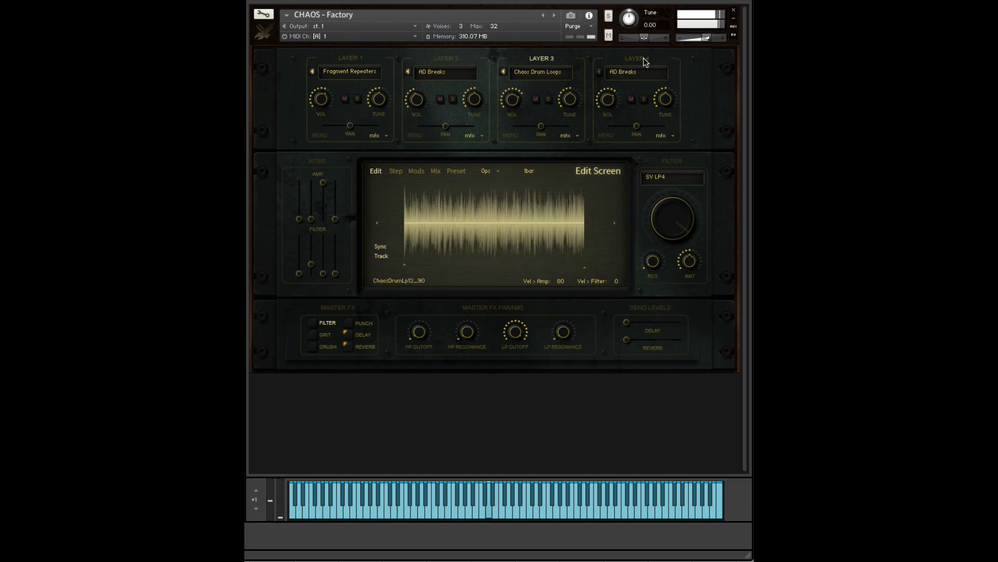
Step: Step layer 3's drum loop back to ChaosDrumLp7_90
click(378, 224)
click(378, 223)
click(377, 224)
click(377, 224)
click(377, 223)
click(378, 223)
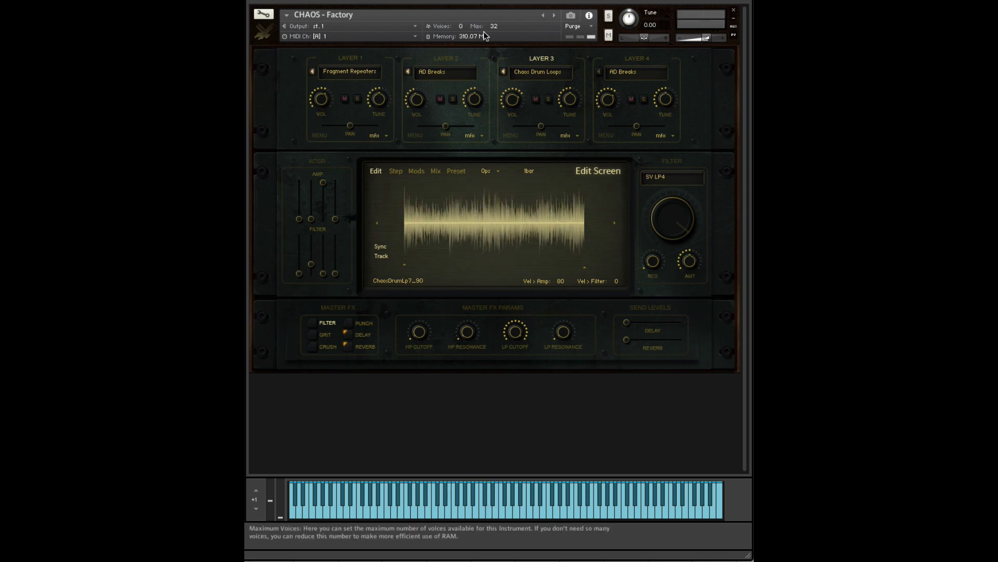
Step: Step layer 2's break back by three samples and return layer 1 to the FragRepeater22 sample
click(459, 60)
click(378, 224)
click(378, 224)
click(377, 223)
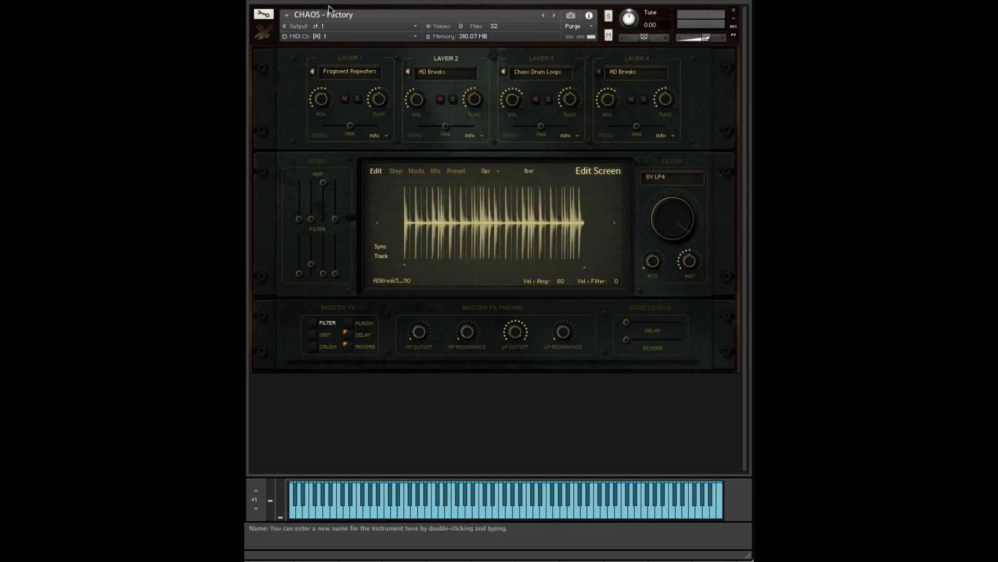
click(358, 57)
click(376, 223)
click(376, 223)
click(376, 223)
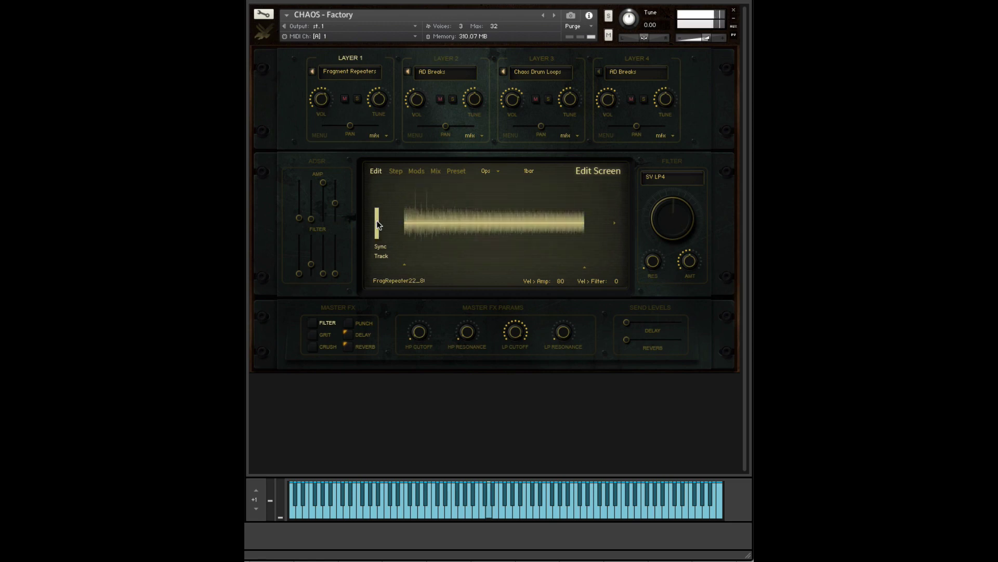
Step: Examine the step sequencer patterns of layers 1, 2 and 3
click(399, 172)
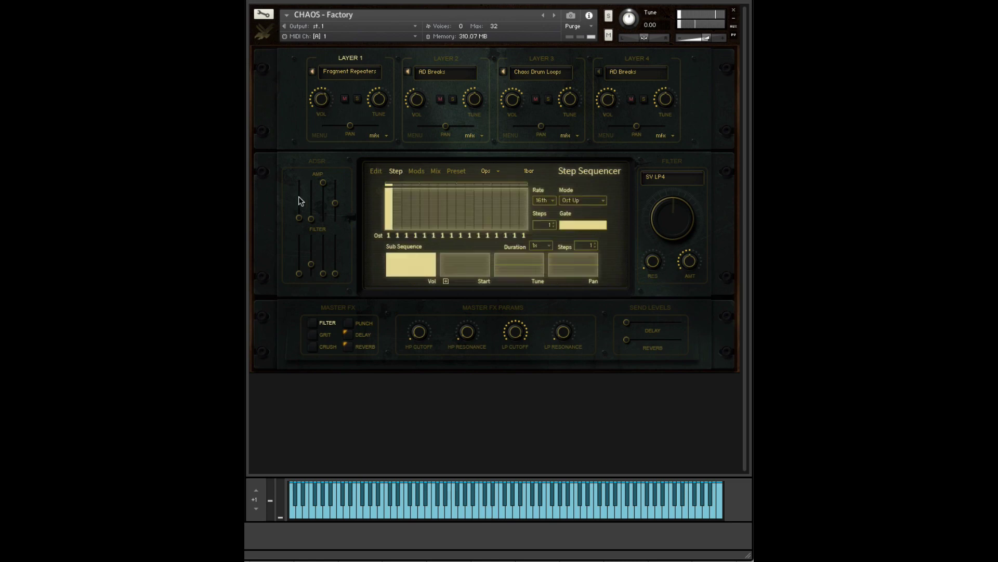
click(453, 58)
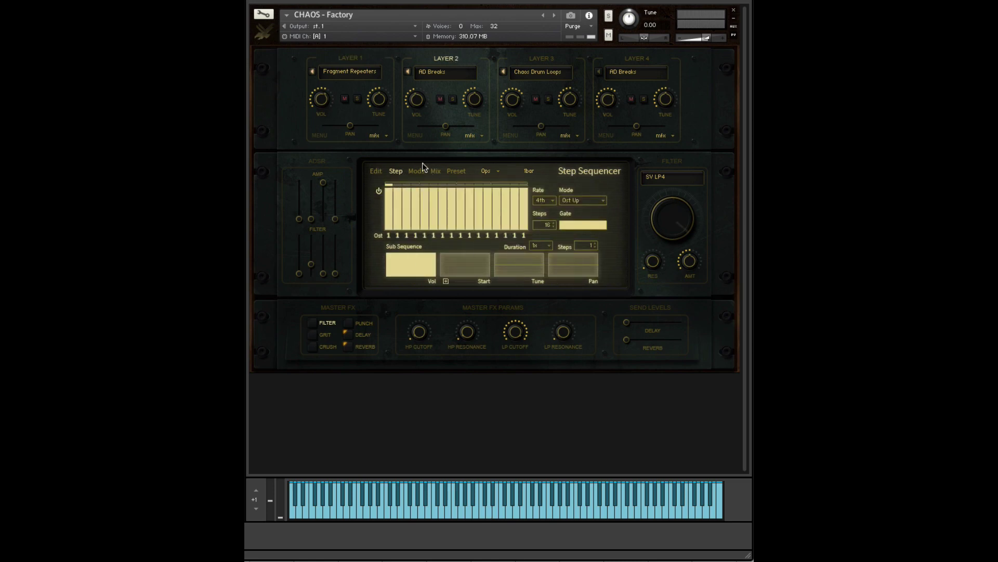
click(540, 58)
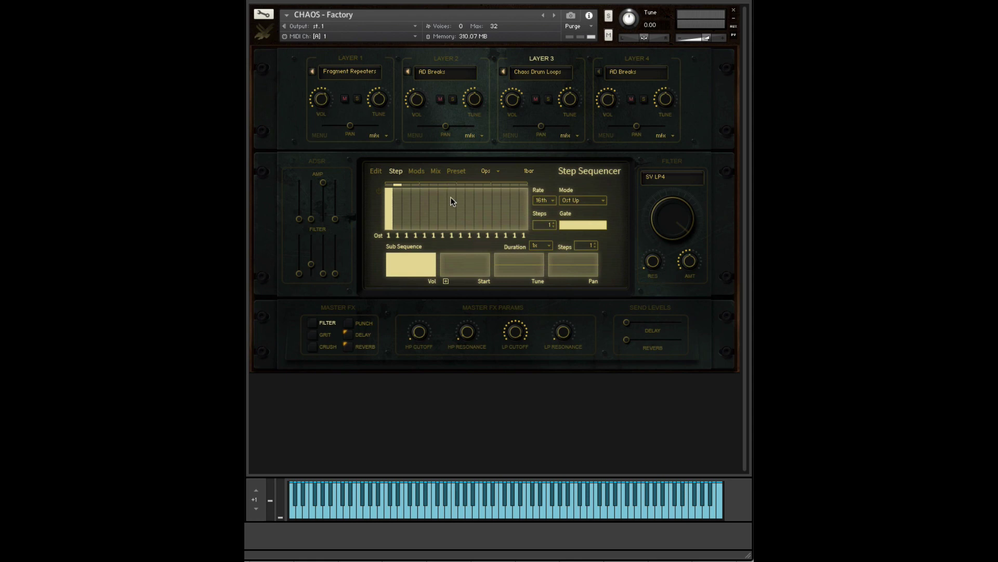
Step: Load the Chopper preset from the Cyber Punk category and show its step sequencer
click(453, 169)
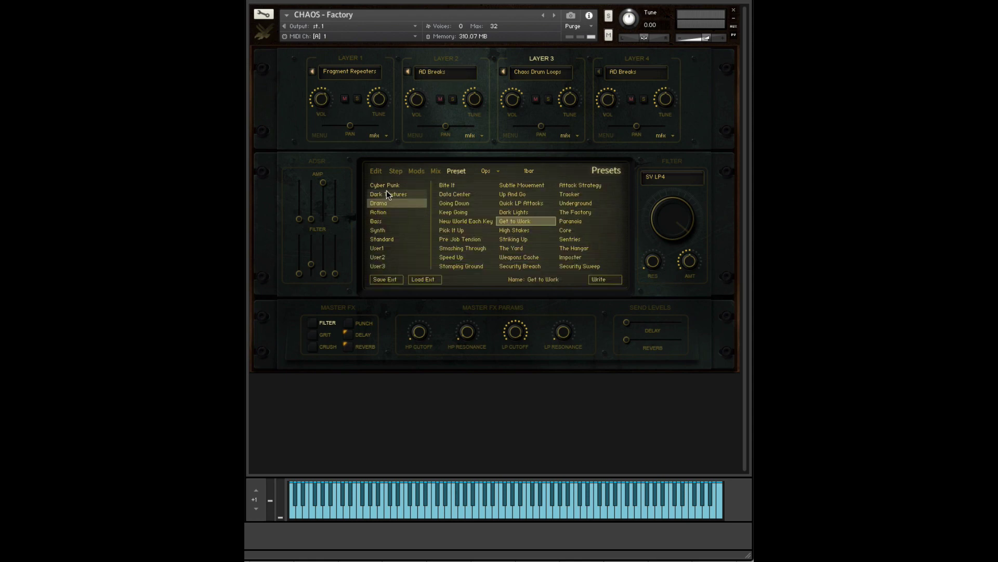
click(574, 194)
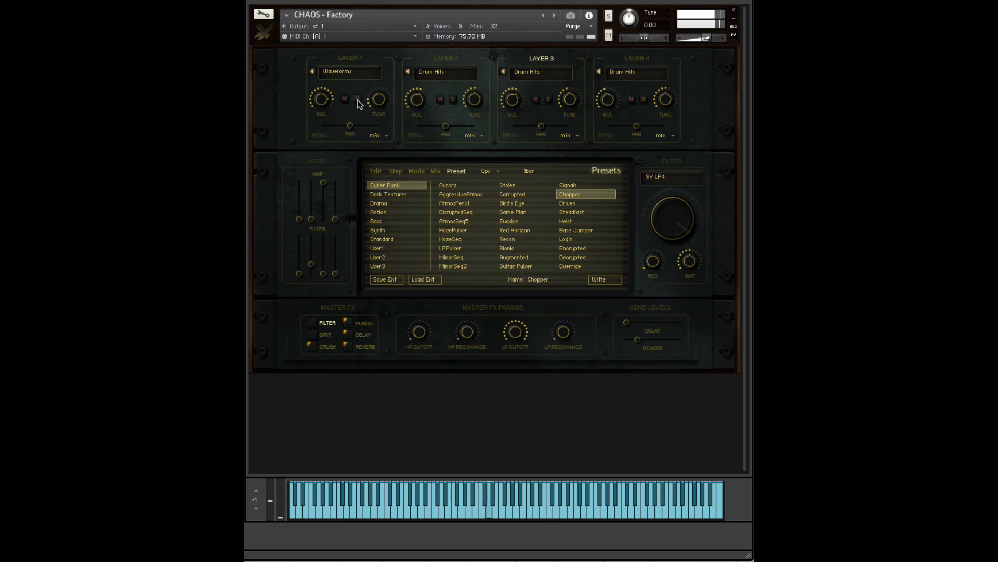
click(395, 170)
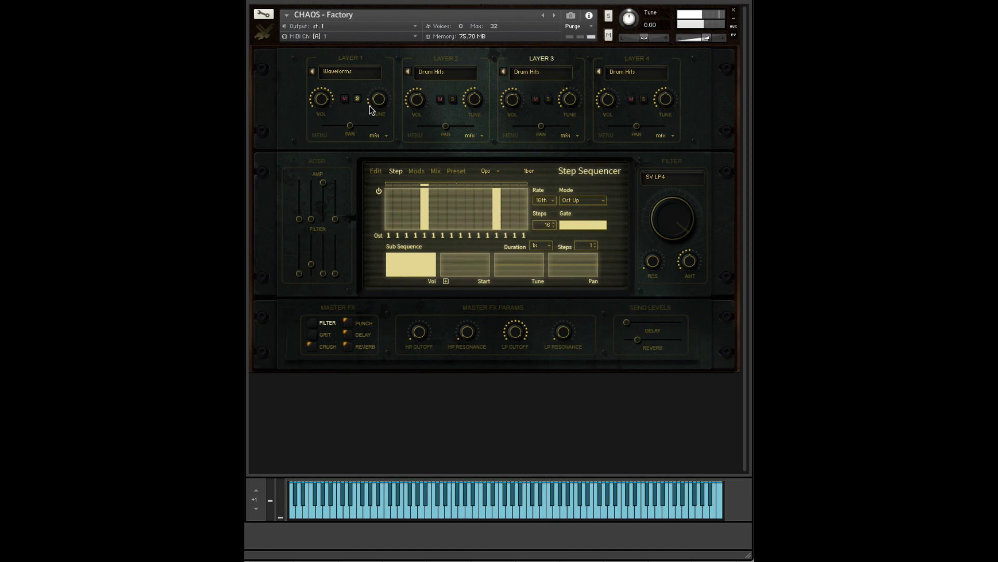
Step: Solo layers 2, 3 and 4 one at a time and review each layer's step pattern
click(452, 98)
click(450, 58)
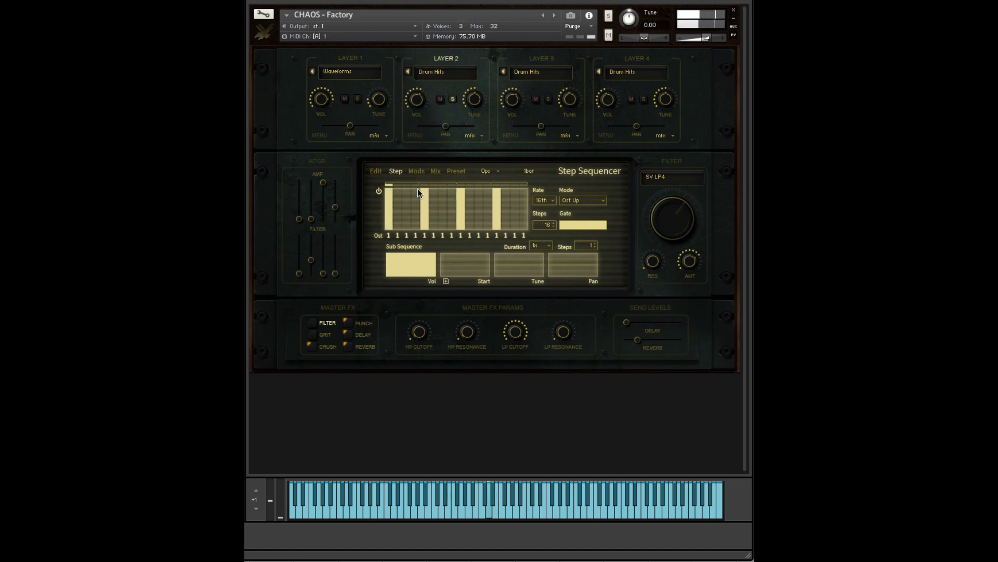
click(452, 99)
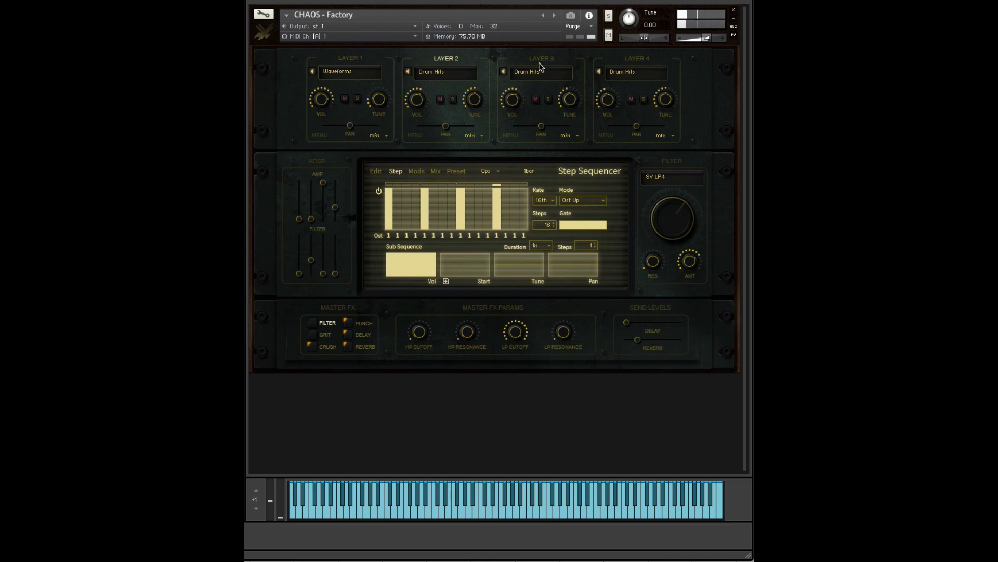
click(540, 62)
click(549, 99)
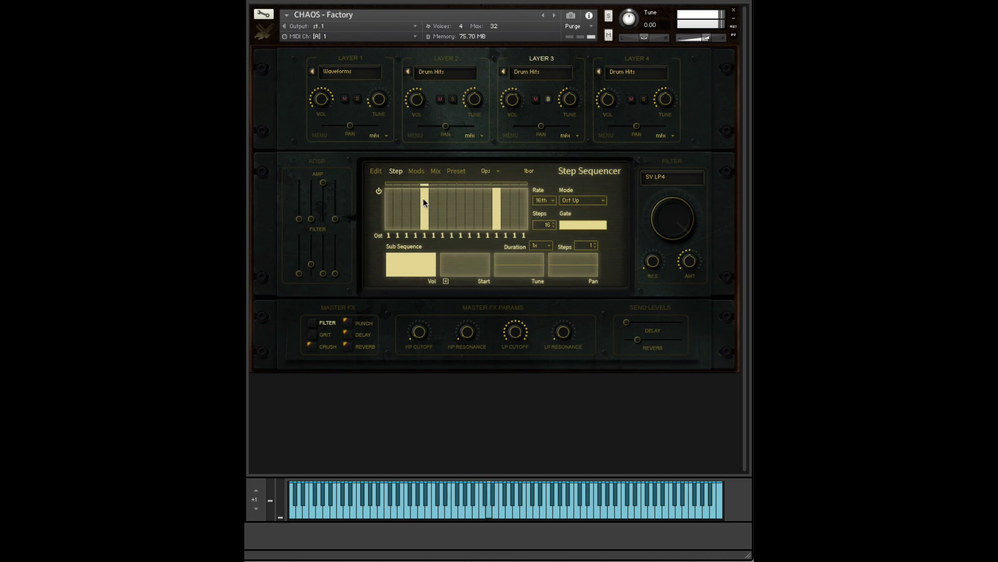
click(548, 99)
click(643, 99)
click(641, 62)
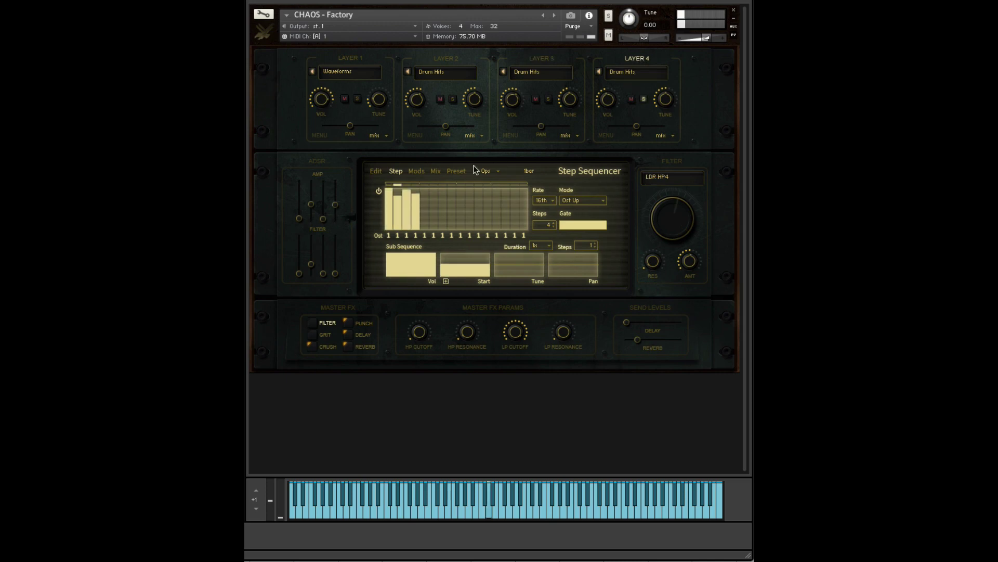
click(643, 99)
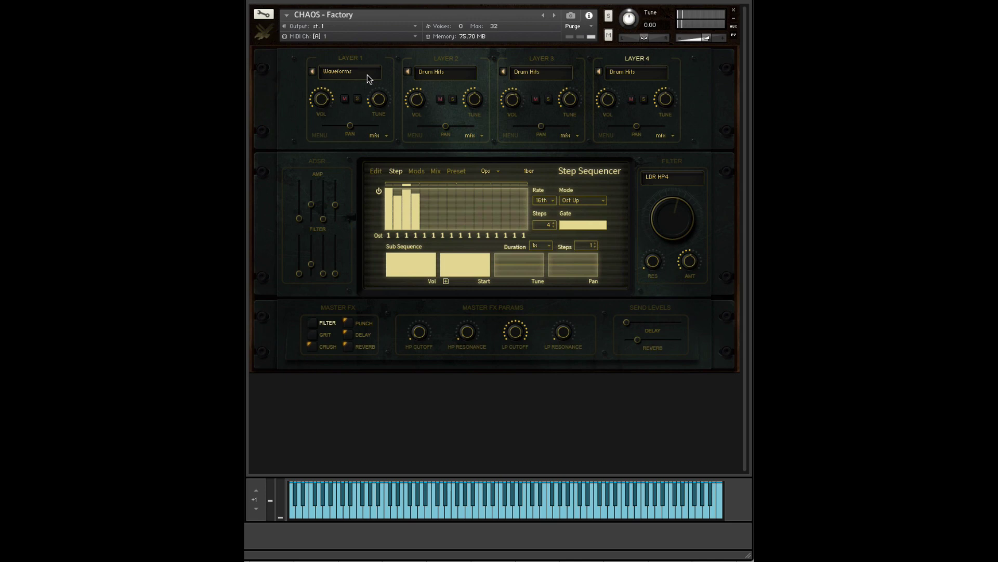
Step: Inspect layer 1's step pattern and its start-point sub-sequence, and return to the step sequencer
click(360, 59)
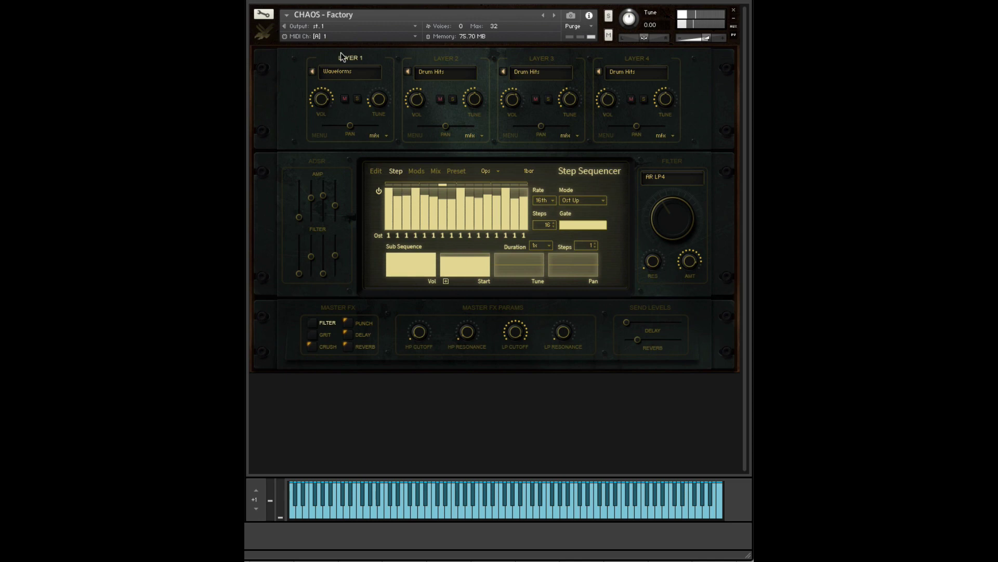
click(445, 276)
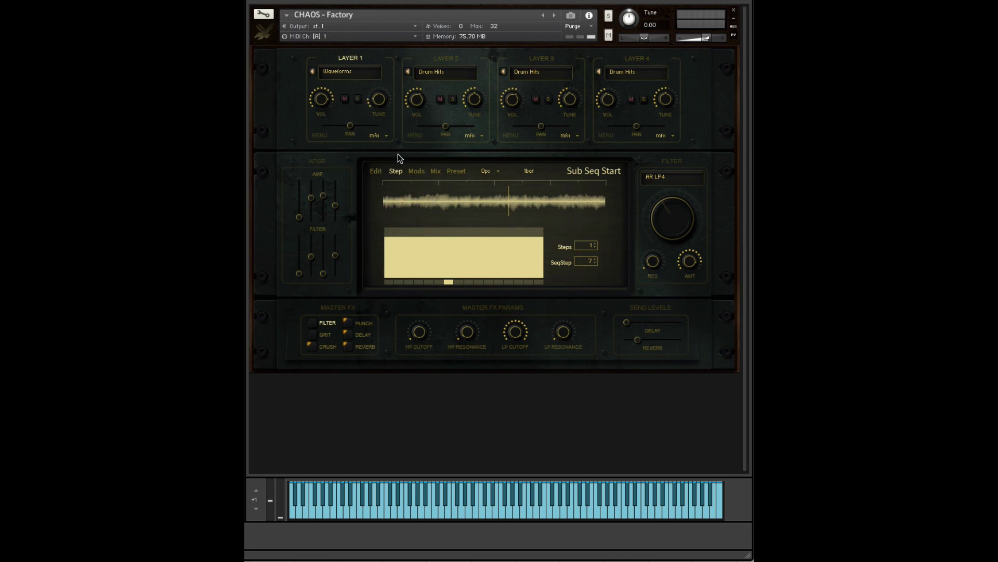
click(384, 173)
click(396, 172)
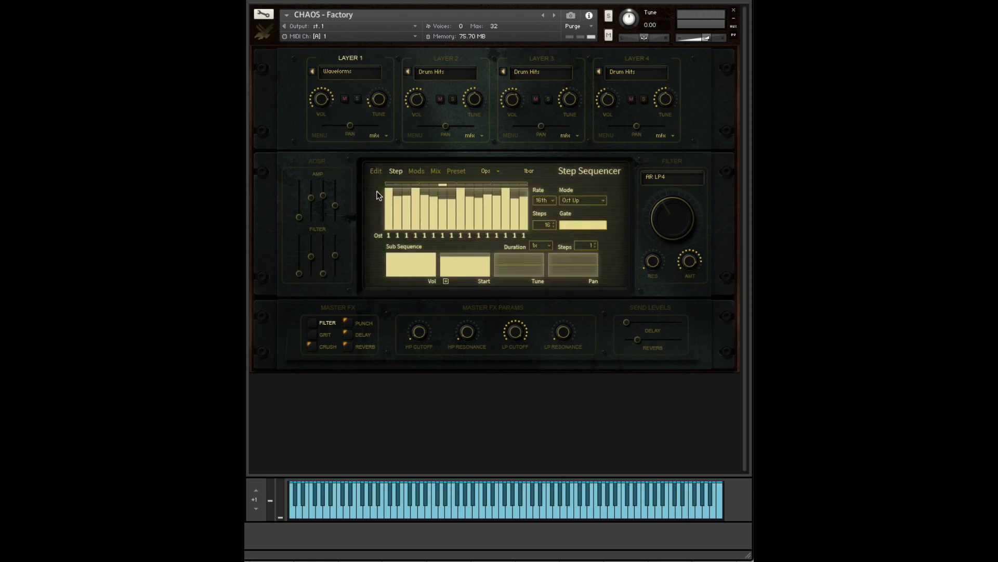
Step: Solo layer 1 and show the modulator assignments with LFO 1
click(357, 98)
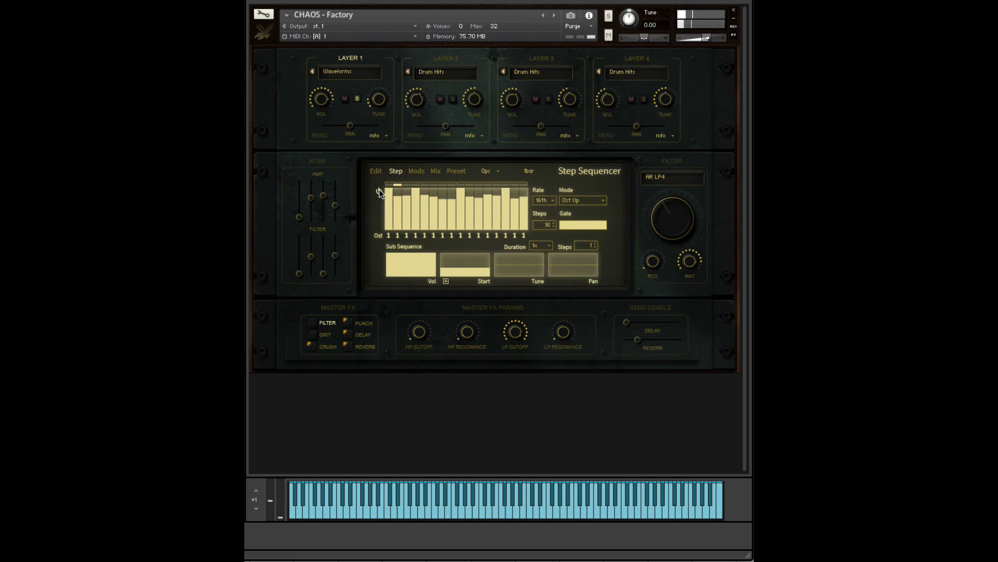
click(417, 171)
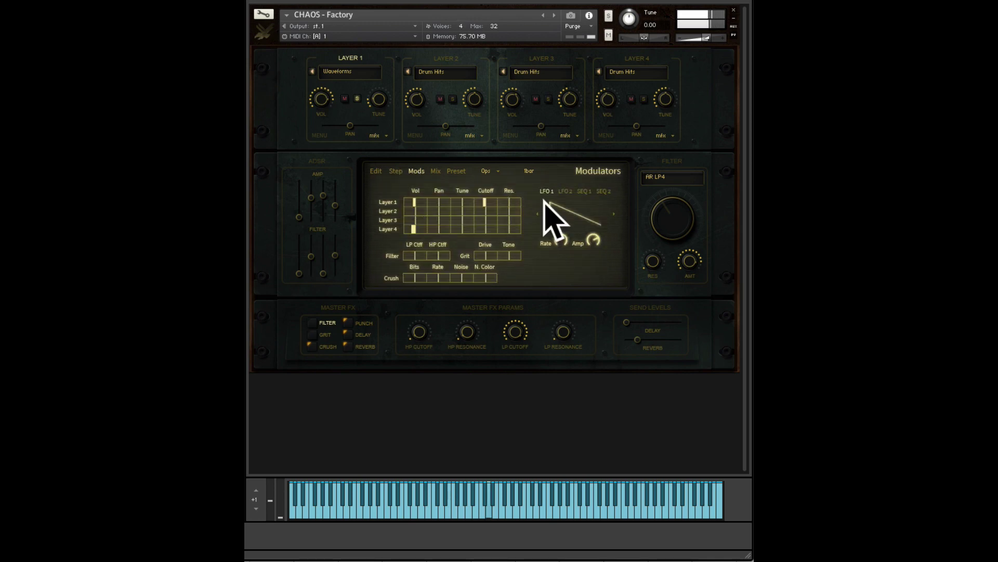
Step: Change layer 1's waveform to Chorus 3 on the Edit Screen, auditioning the samples before it
click(376, 171)
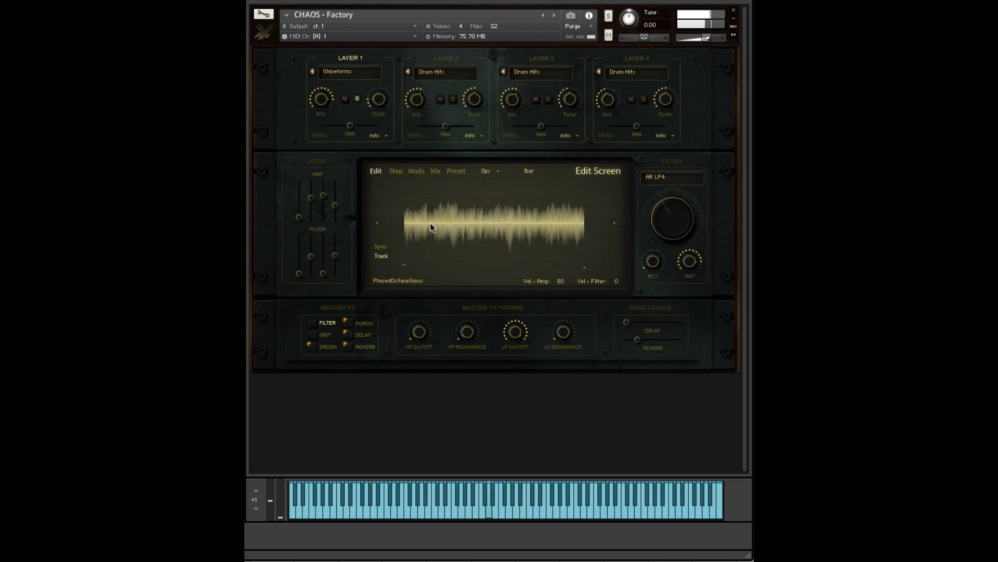
click(615, 223)
click(615, 224)
click(615, 224)
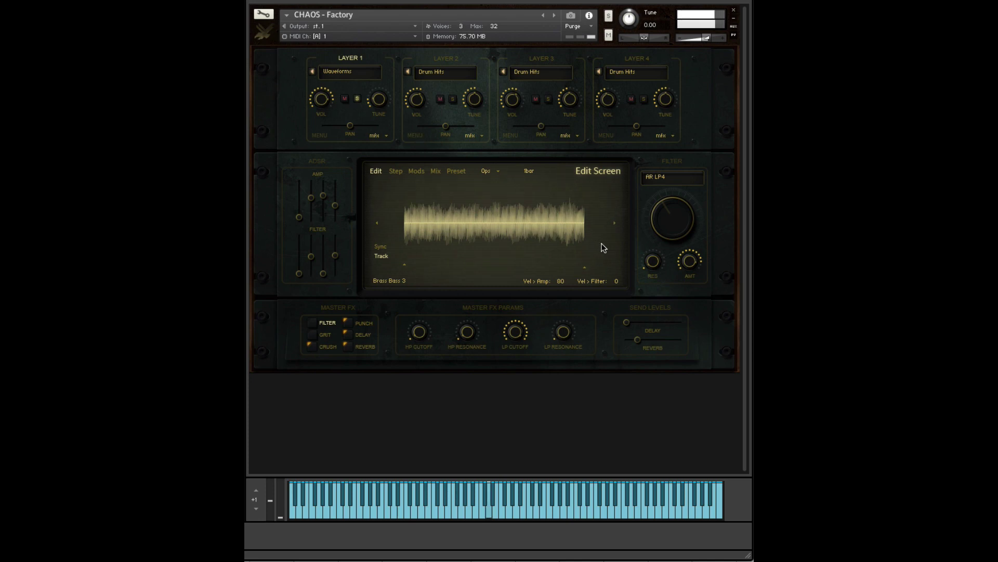
click(615, 223)
click(614, 224)
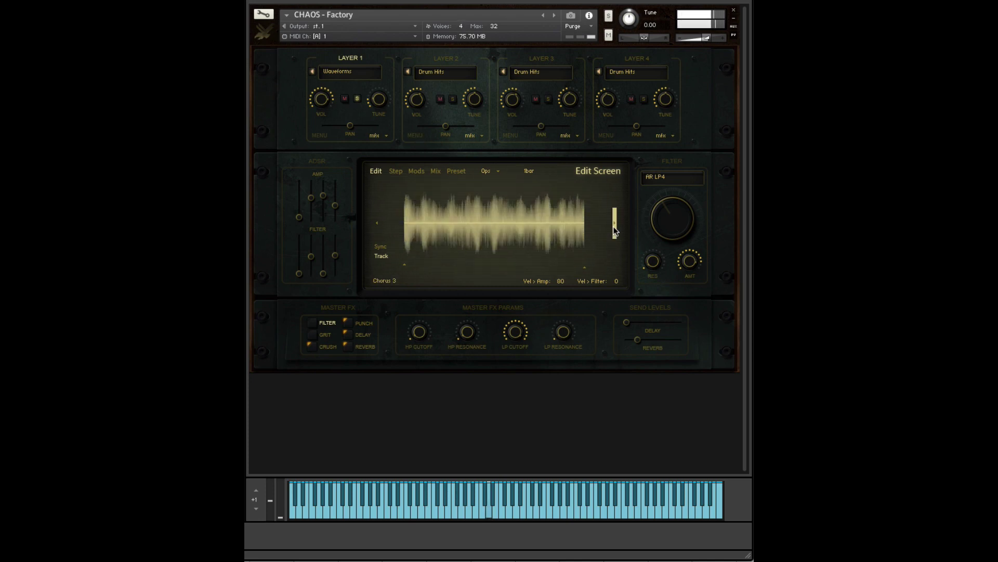
Step: Change layer 1's waveform to FM 1 on the Edit Screen, auditioning FM 2 before it, and return to the step sequencer
click(614, 224)
click(615, 223)
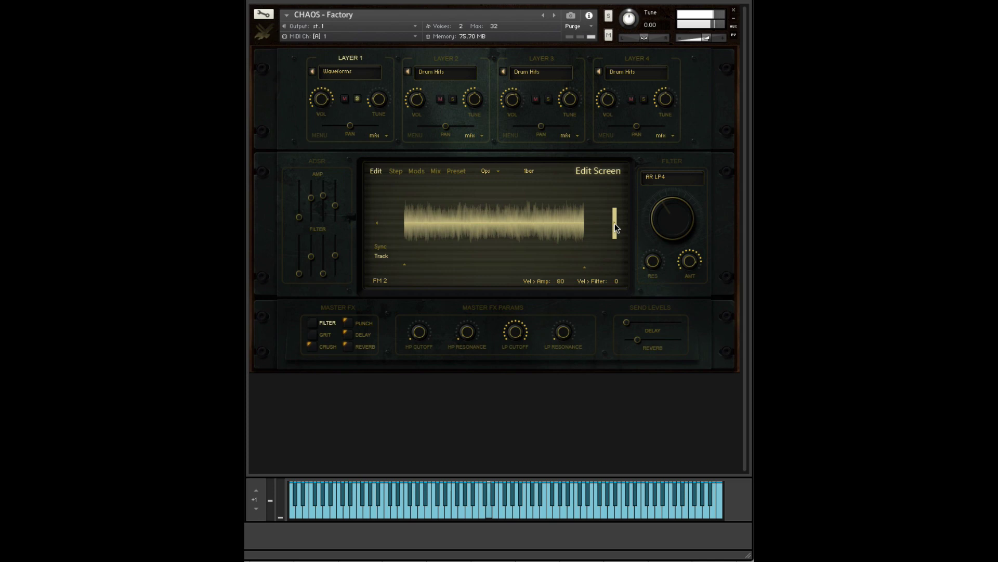
click(376, 221)
click(375, 221)
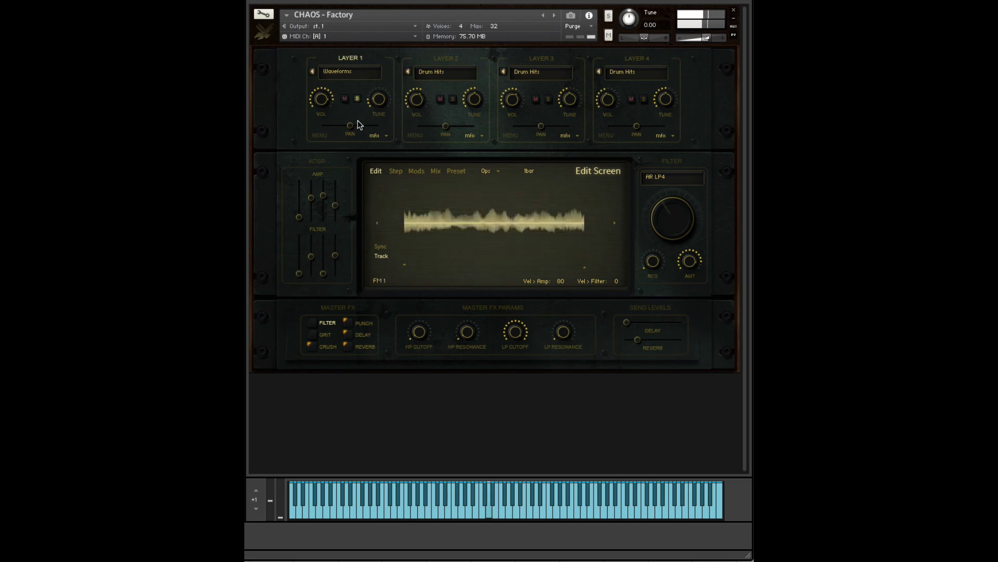
click(396, 171)
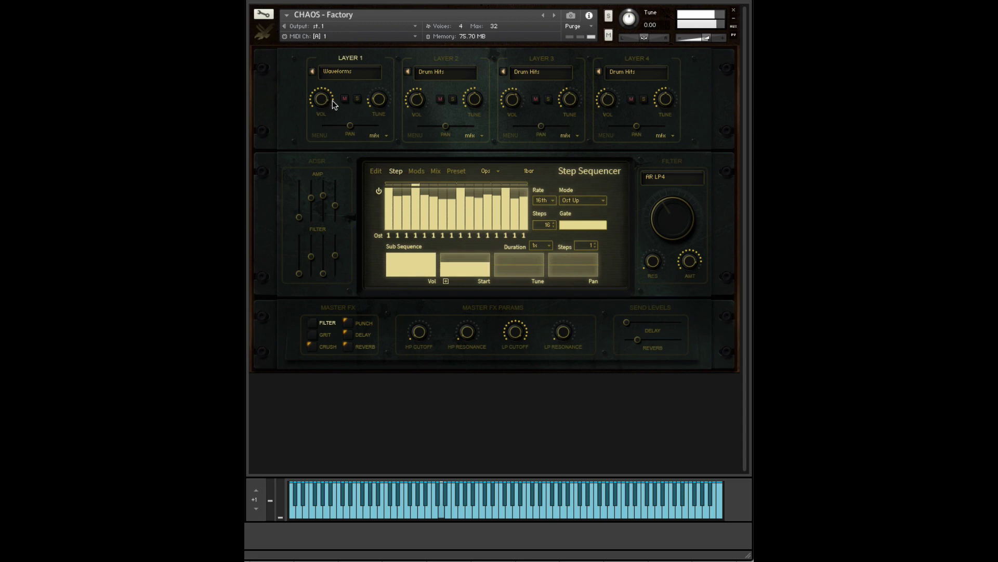
Step: Save the edited sound as Chopper Demo in the first slot of the User2 preset bank
click(455, 171)
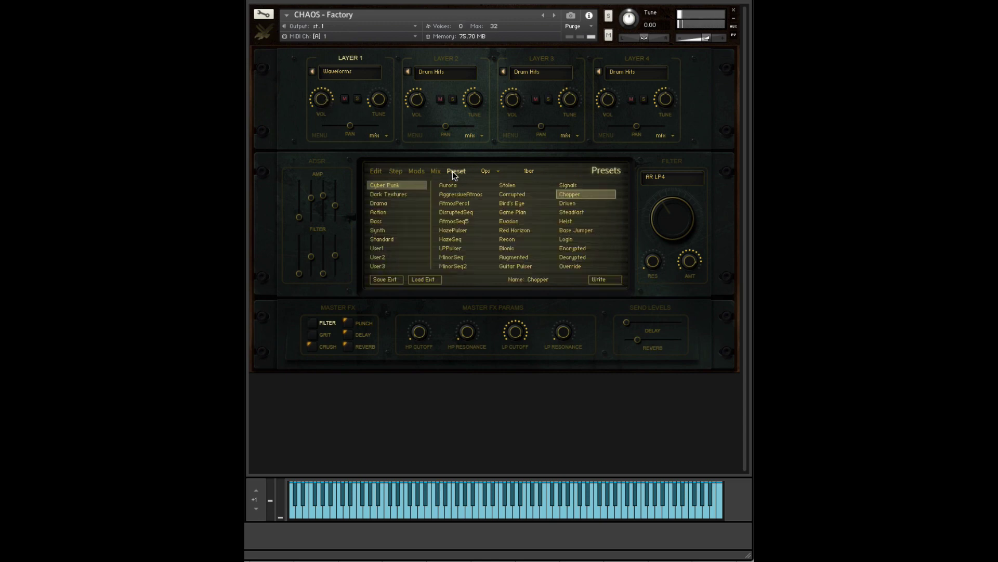
click(390, 229)
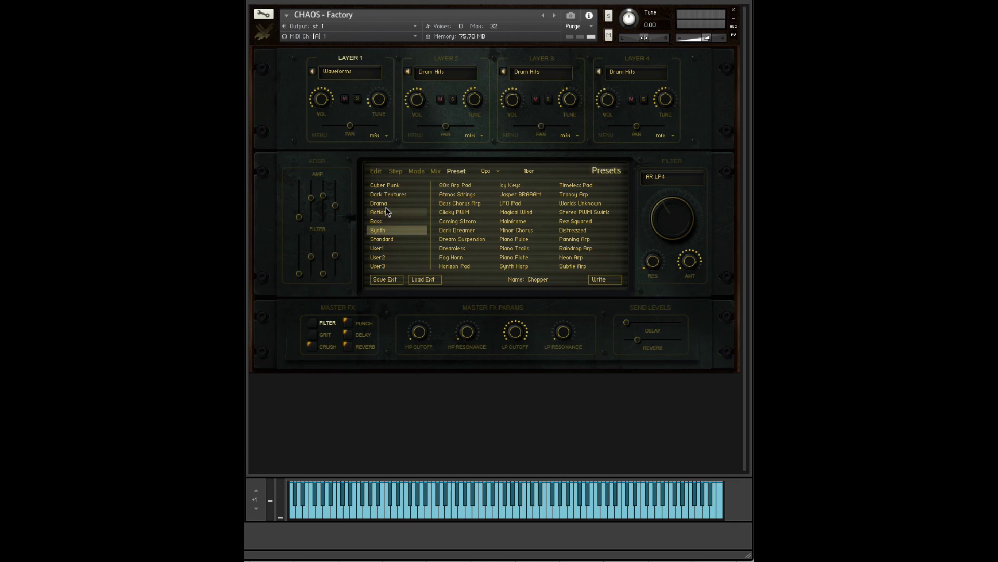
click(385, 257)
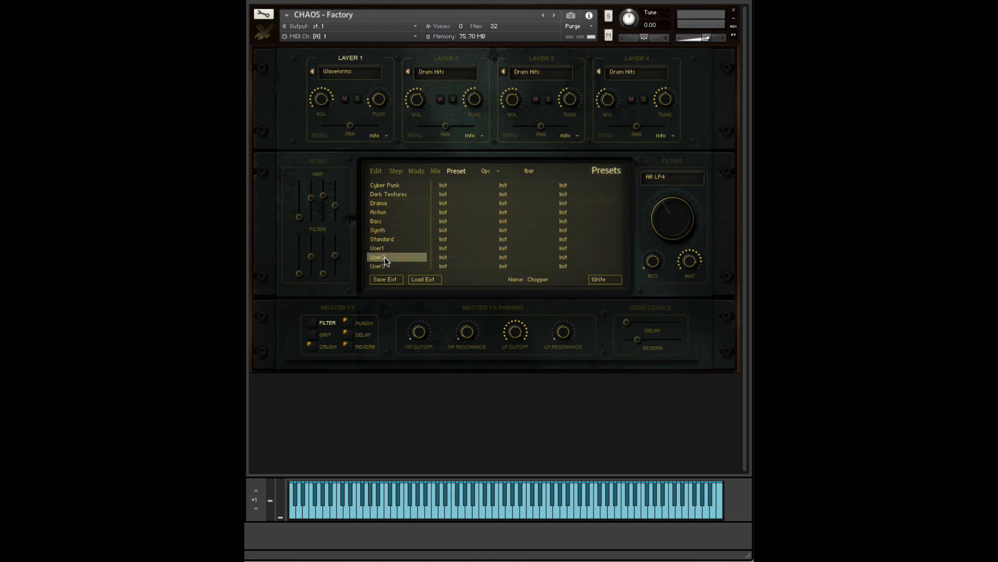
click(449, 186)
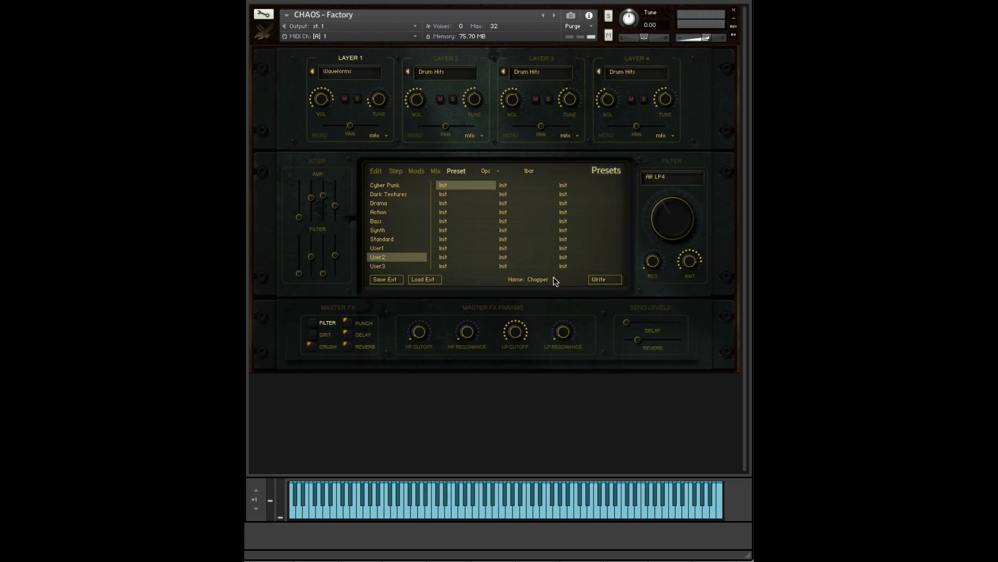
text(Demo)
click(591, 281)
Step: Recall Chopper Demo from User2 after loading two Init slots, and load the original Chopper preset from the Cyber Punk bank
click(456, 195)
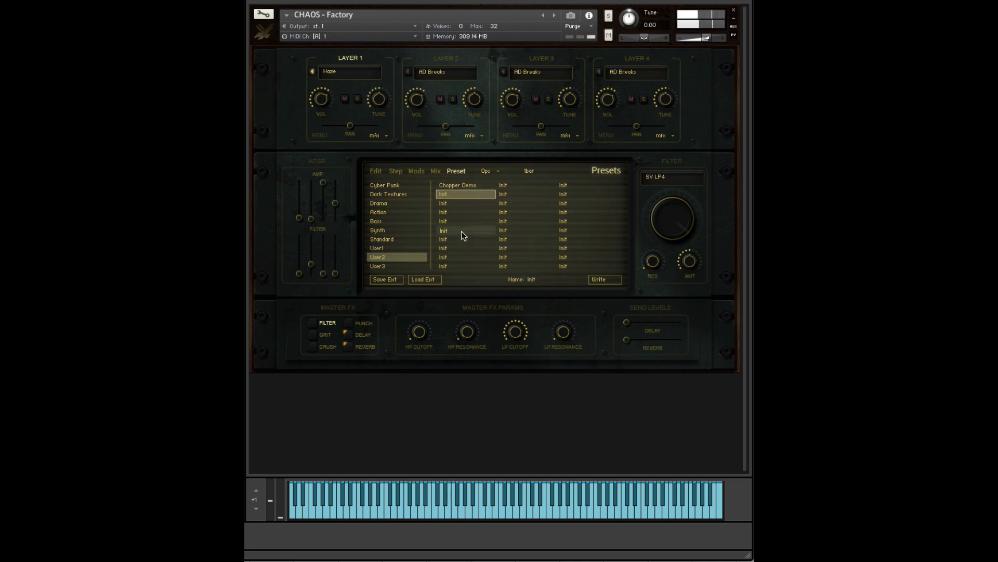
click(461, 230)
click(467, 186)
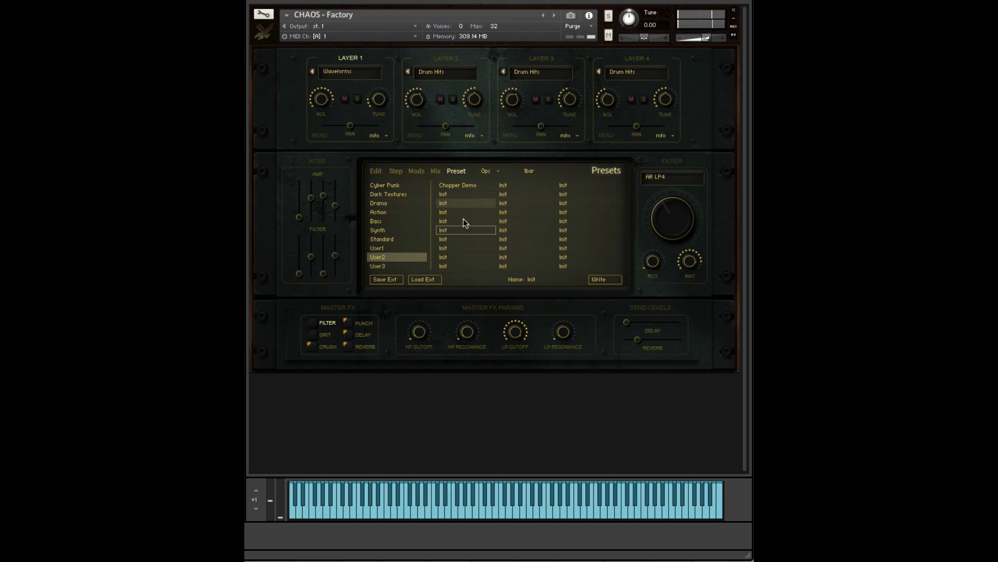
click(397, 186)
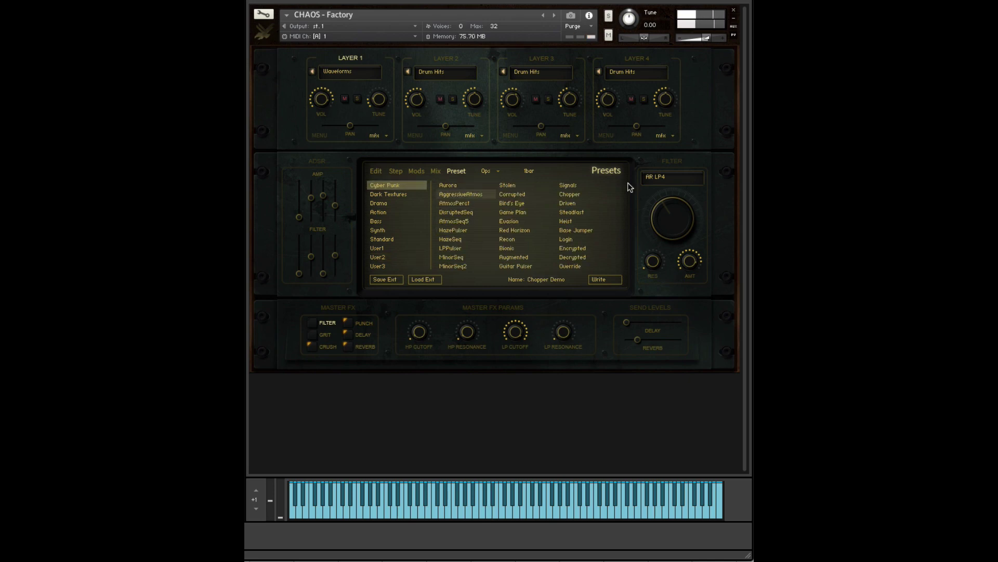
click(591, 194)
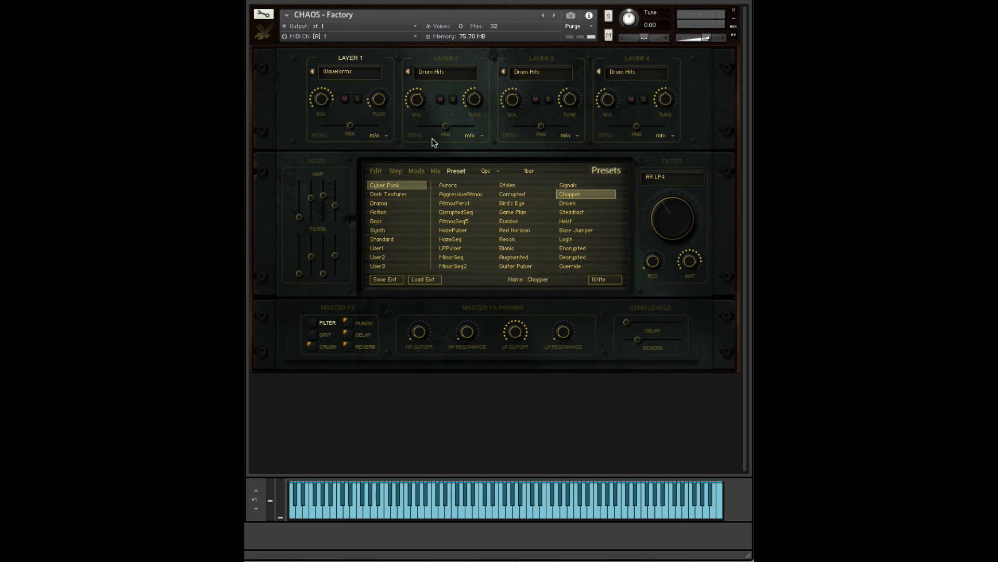
Step: Load The Fields from the Dark Textures bank and Red Horizon from the Cyber Punk bank, viewing the Bass presets first
click(405, 224)
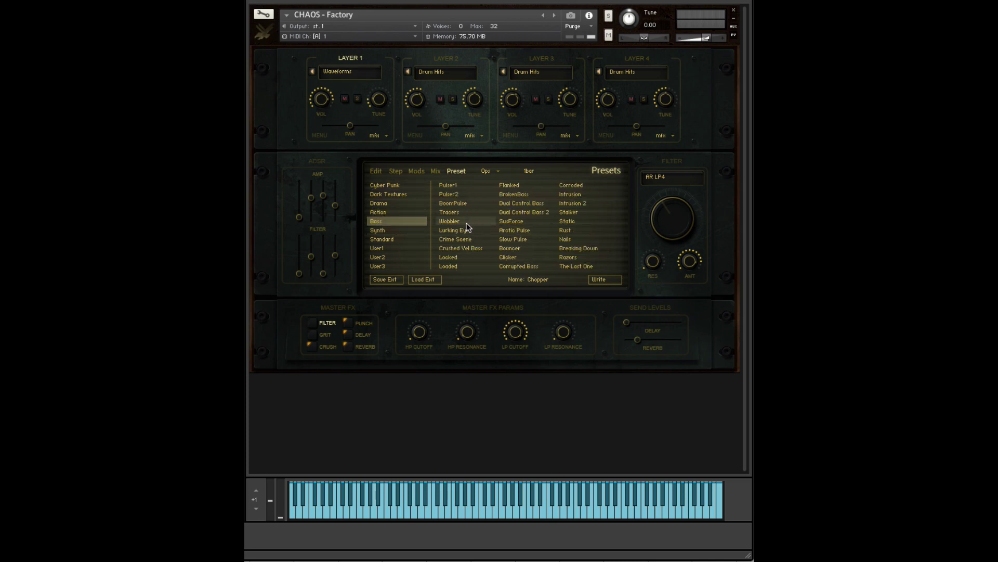
click(390, 194)
click(503, 230)
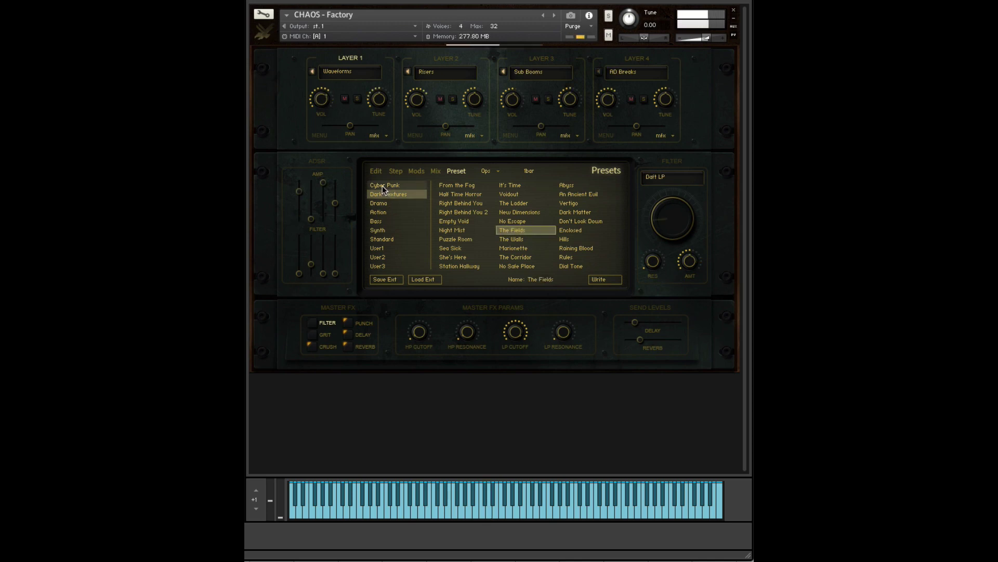
click(382, 185)
click(503, 229)
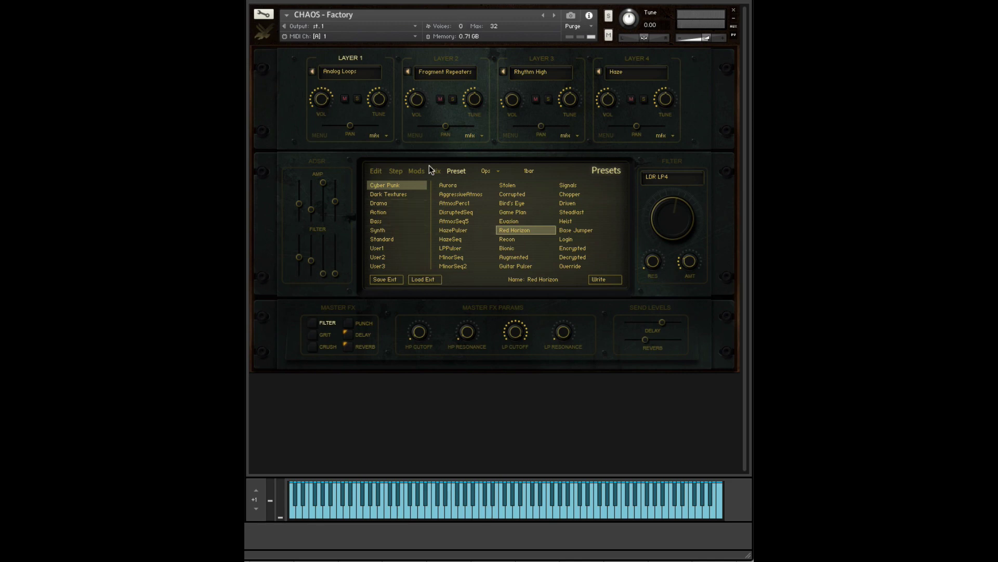
Step: Switch on the master filter and show its cutoff and resonance parameters, looking at the crush and grit effects as well
click(312, 325)
click(328, 346)
click(312, 334)
click(327, 322)
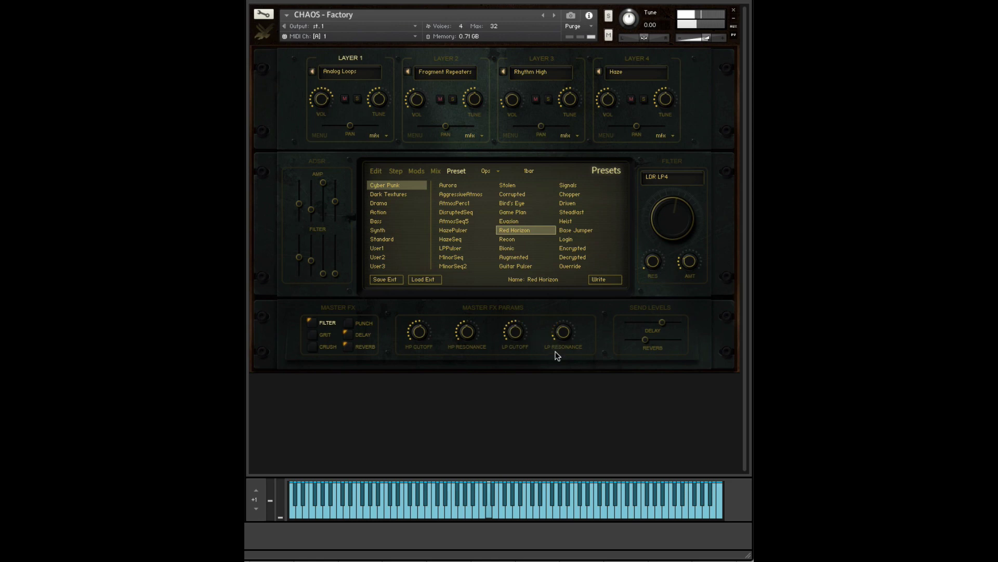
Step: Assign LFO 1 to the master filter's LP and HP cutoff in the modulators, and switch the master filter off
click(434, 171)
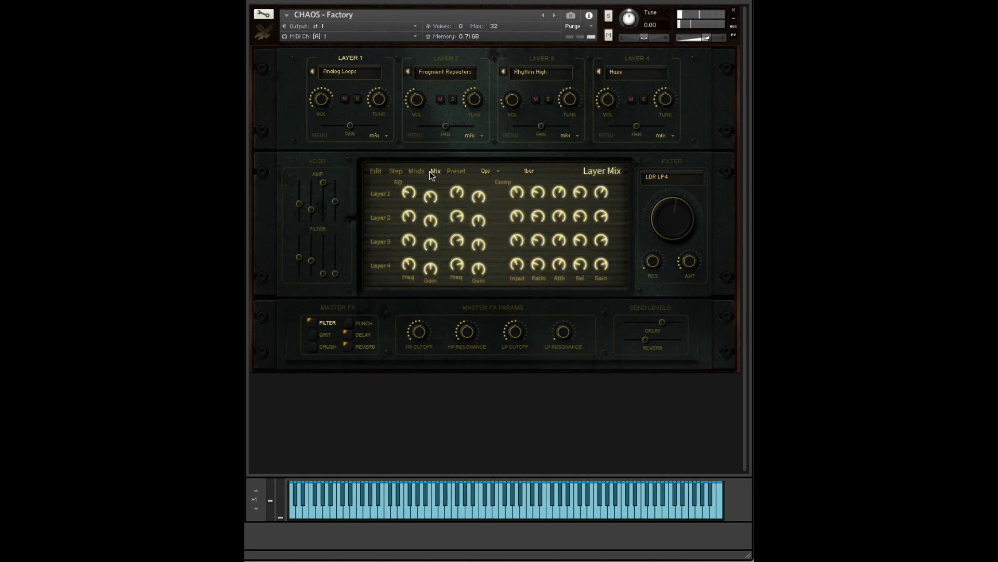
click(416, 171)
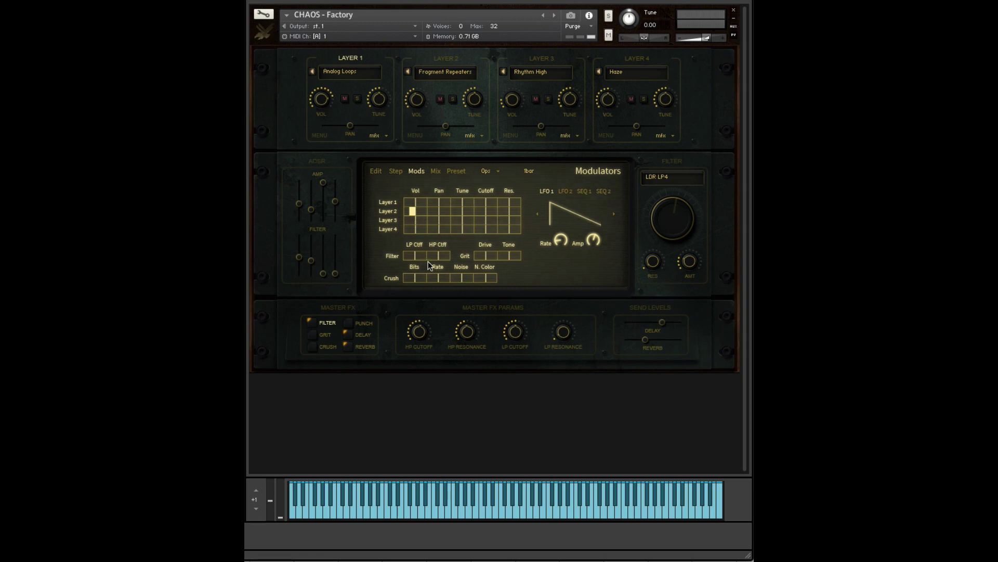
click(416, 255)
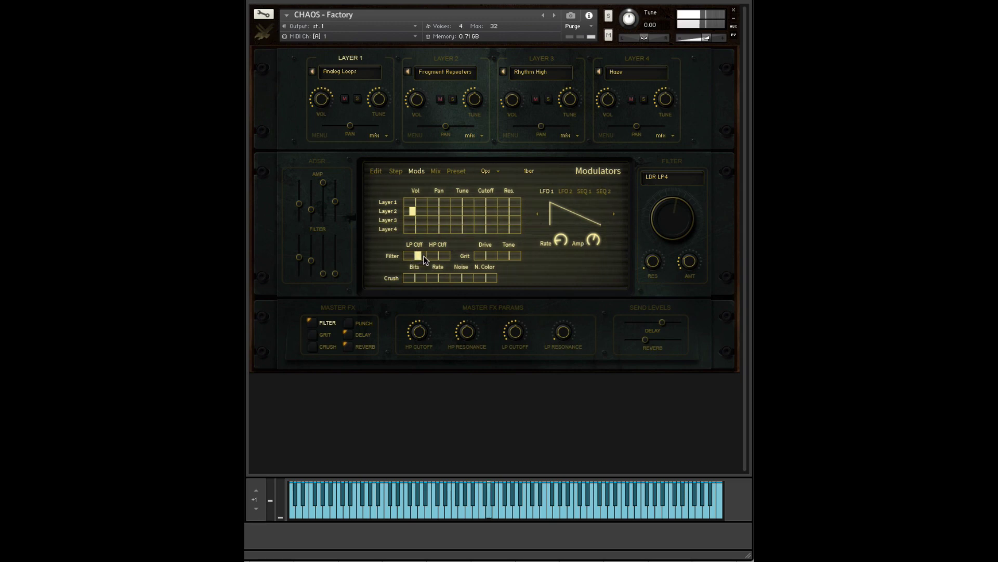
click(424, 256)
click(435, 255)
click(311, 322)
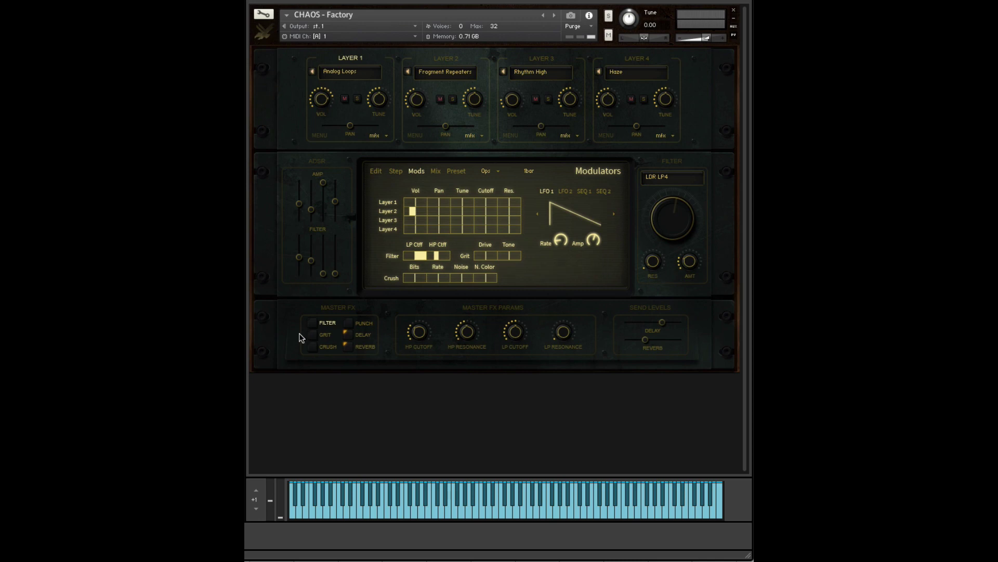
Step: Try the master crush effect with a changed noise color, switch it off and show the punch parameters
click(321, 337)
click(326, 345)
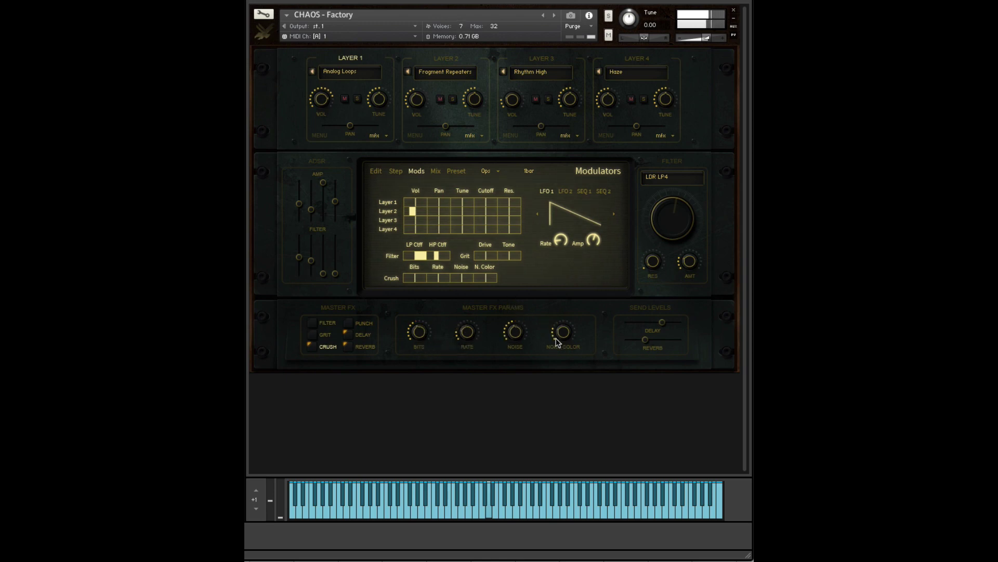
drag(563, 330, 564, 318)
click(312, 346)
click(349, 323)
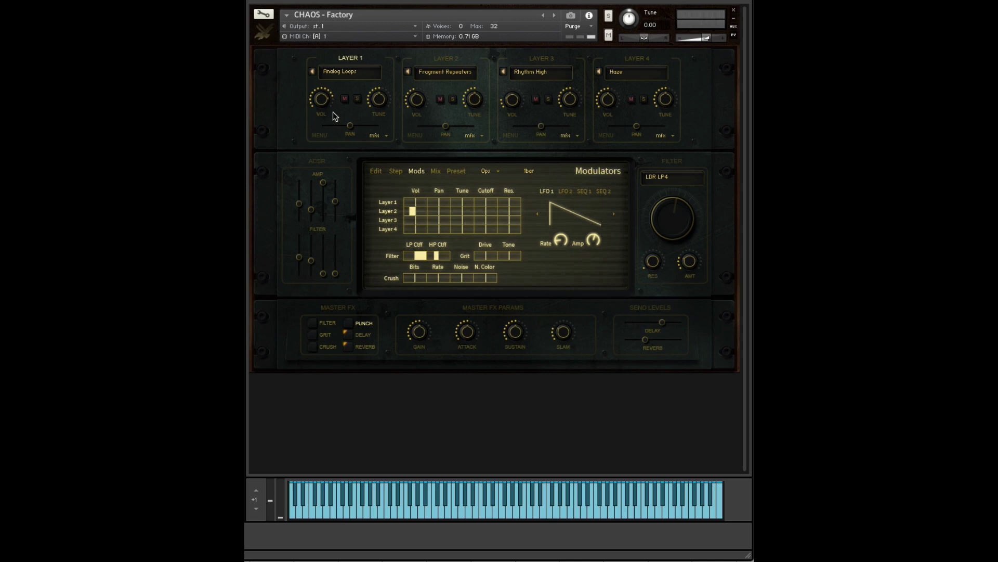
Step: Load the ninth Init slot of the User2 bank and set layer 1's sample category to KickForce 1
click(350, 72)
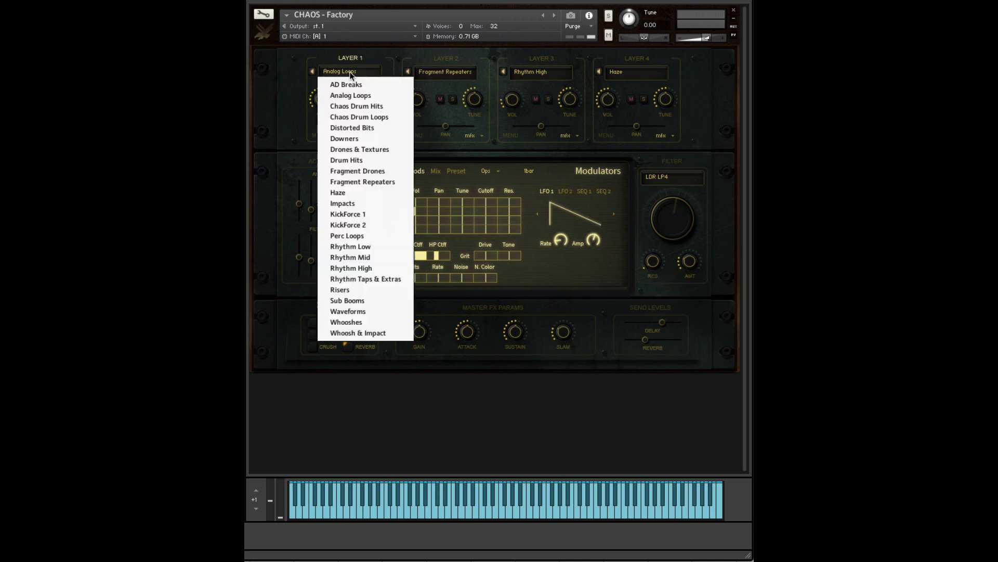
click(358, 214)
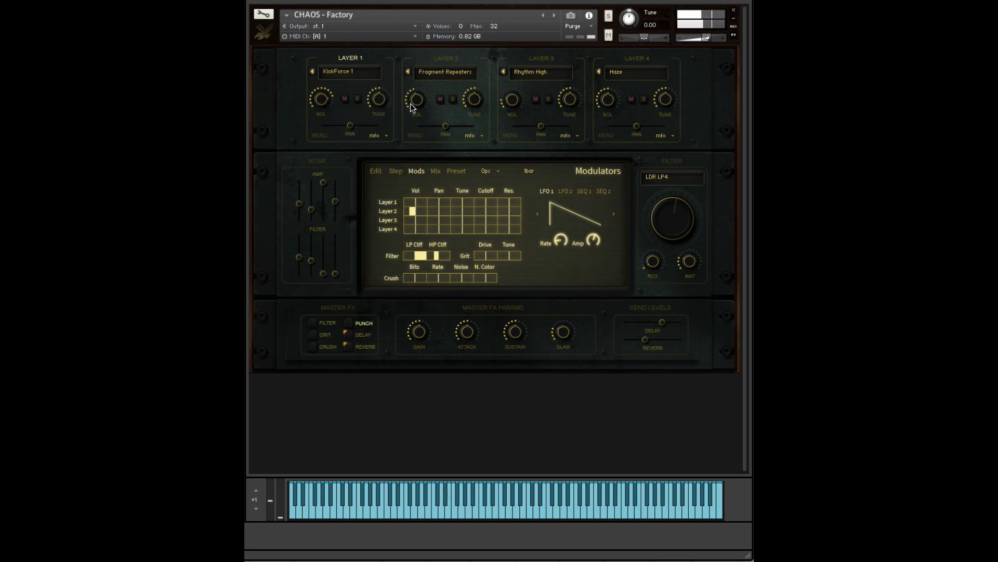
click(465, 170)
click(398, 256)
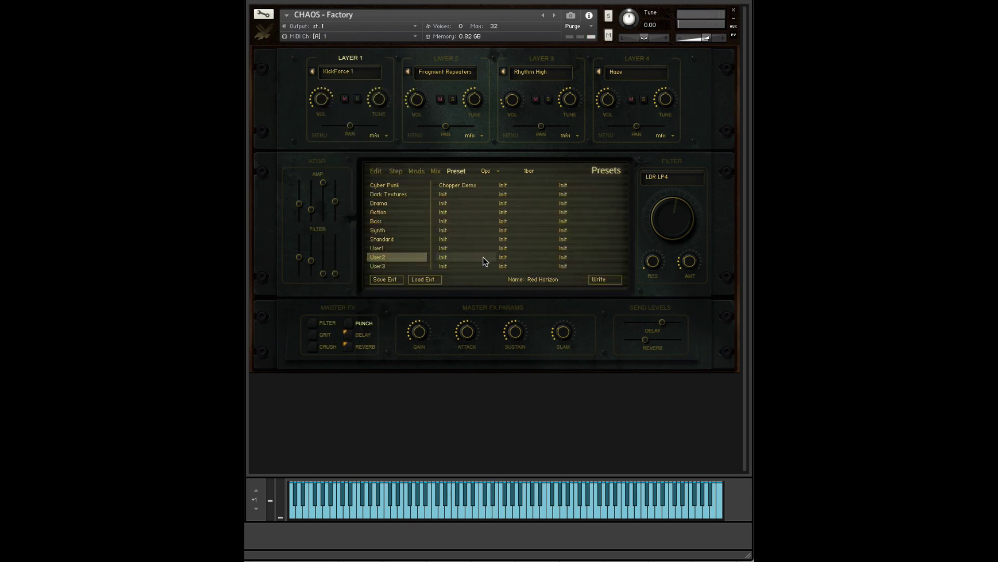
click(460, 257)
click(351, 71)
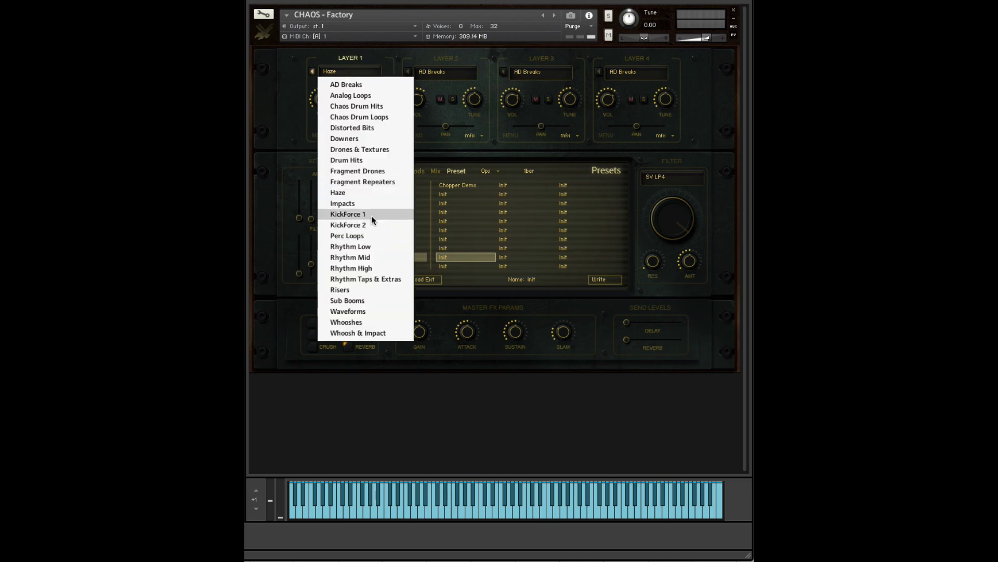
click(371, 215)
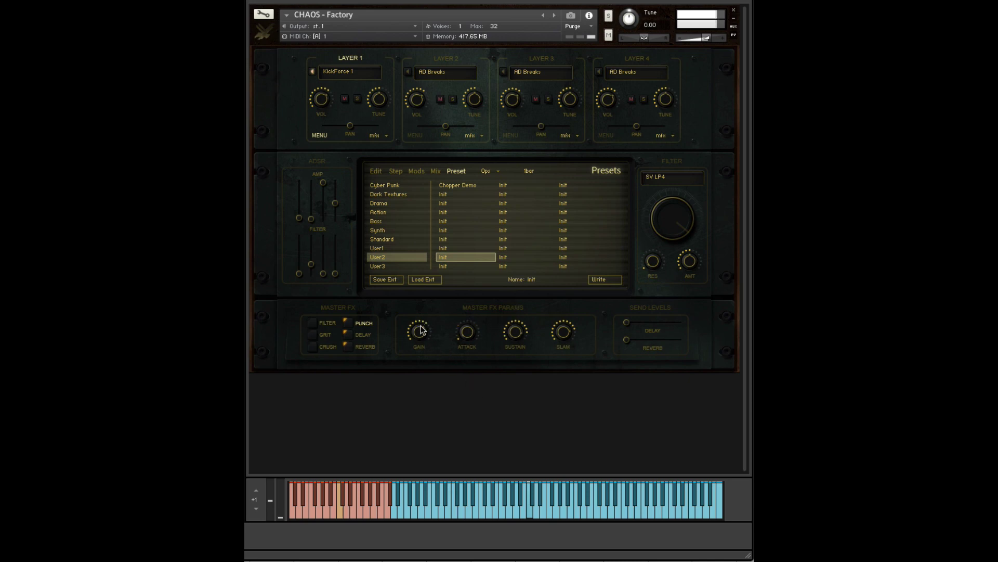
Step: Set layer 1's sample category to AD Breaks, show the delay effect's parameters and raise the delay send level
click(343, 71)
click(357, 85)
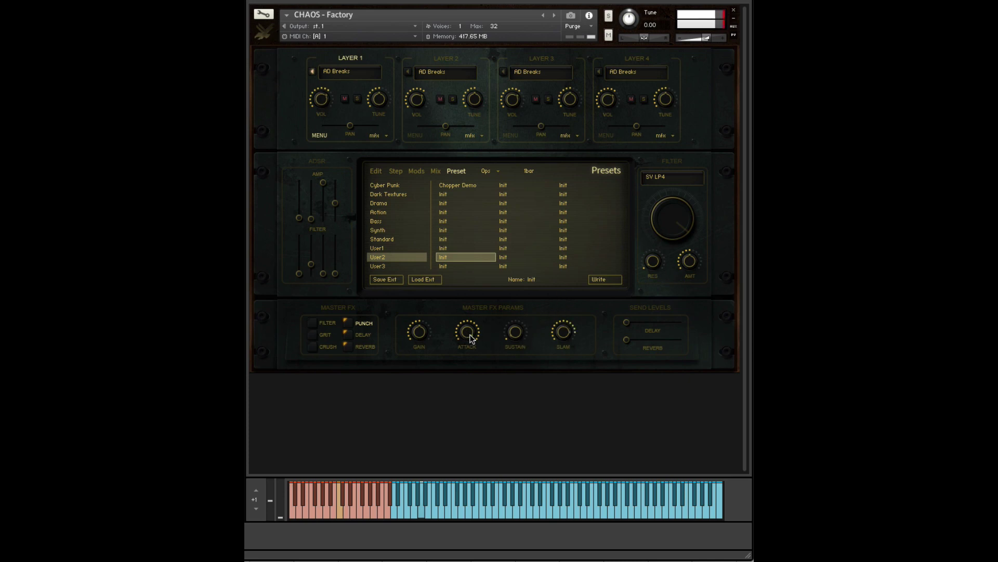
click(347, 333)
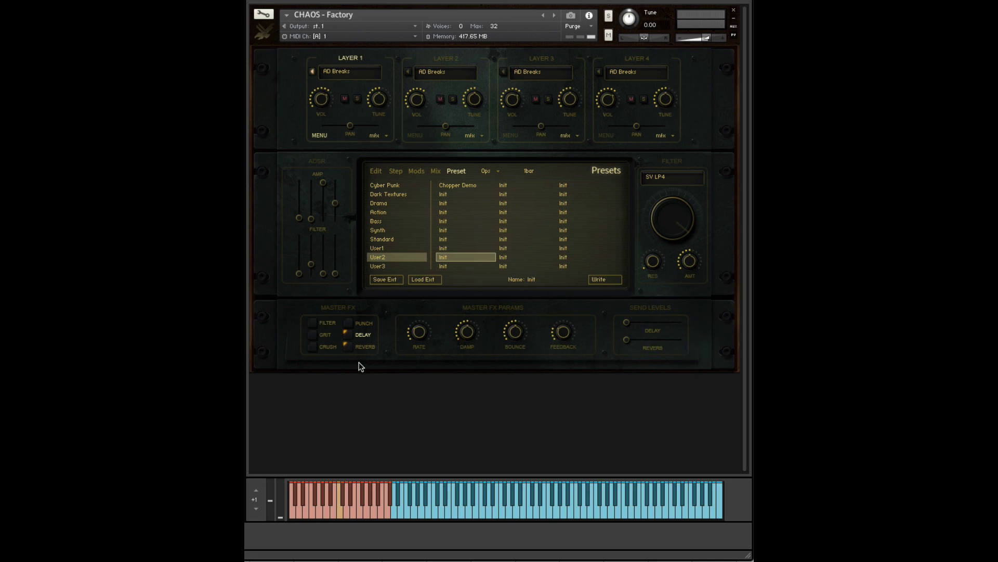
drag(626, 322, 684, 327)
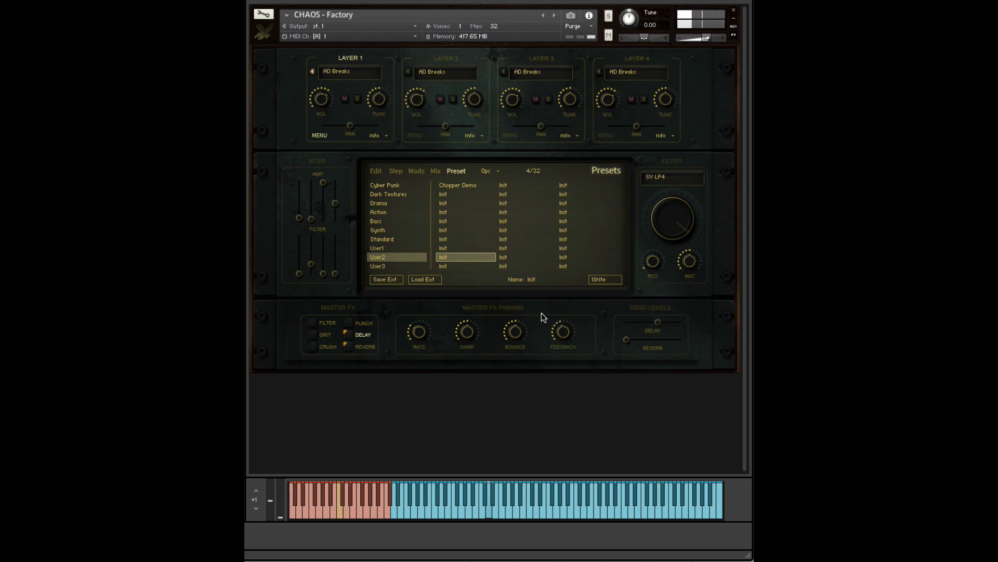
Step: With layer 1 on the Edit Screen, show the reverb effect's parameters and raise the reverb send level slightly
click(382, 172)
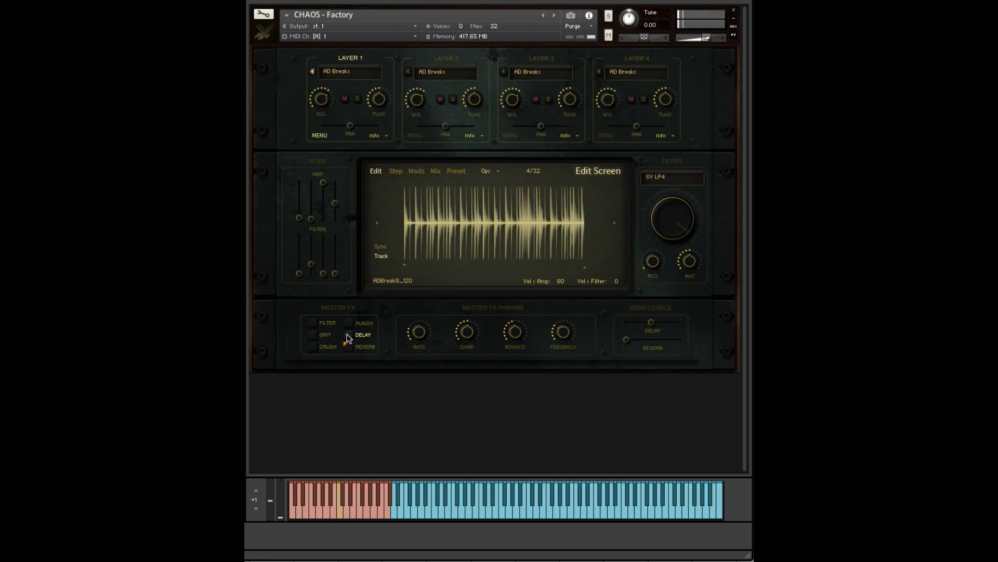
click(361, 348)
drag(672, 346, 416, 335)
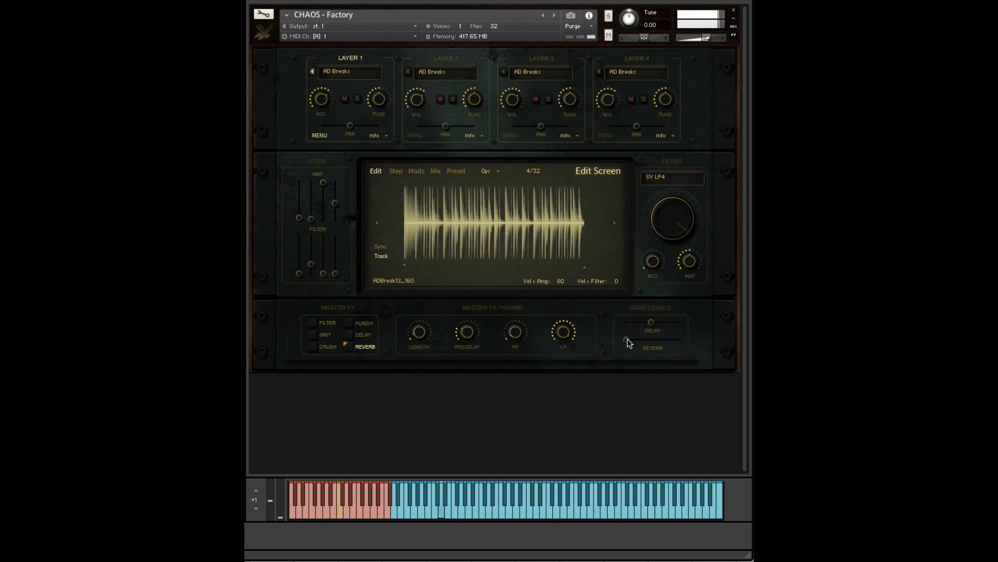
drag(645, 344, 474, 326)
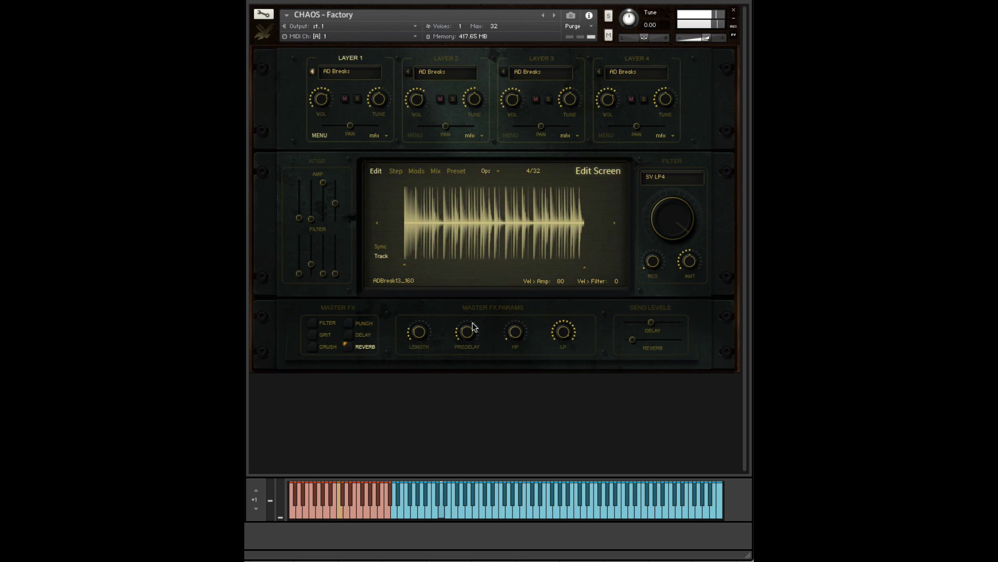